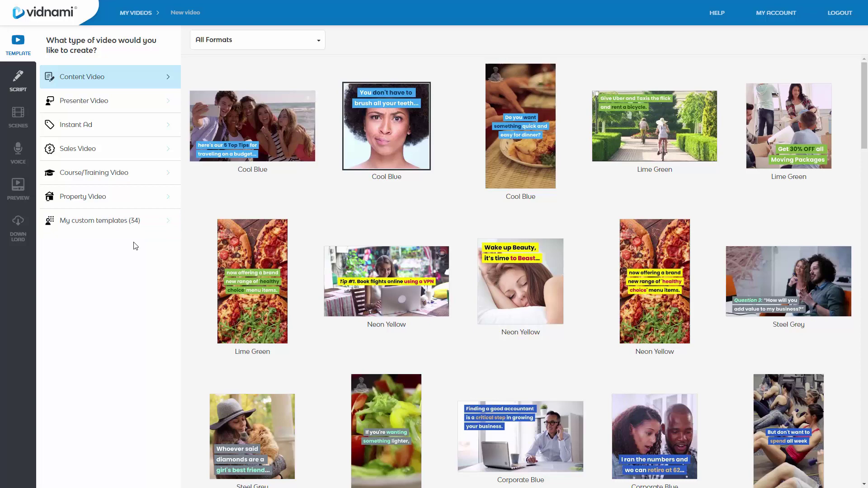
# Browse the Content and Sales Video template lists.
pyautogui.scroll(-15, 292, 143)
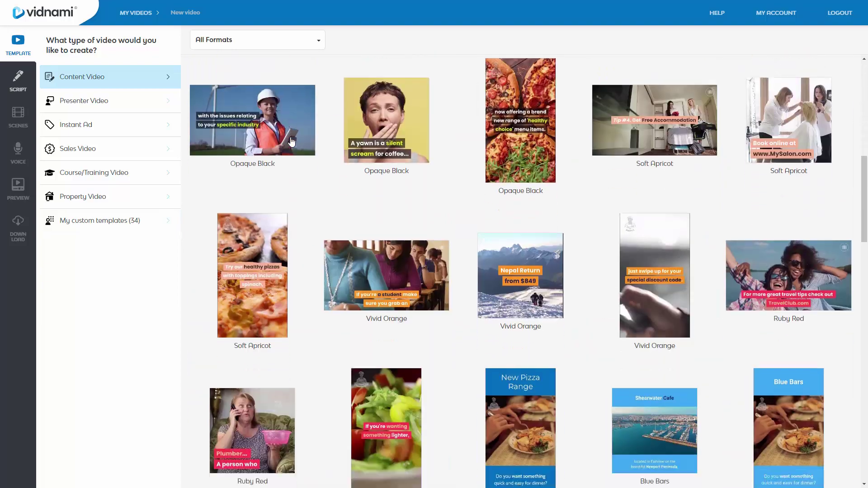
pyautogui.scroll(-10, 294, 148)
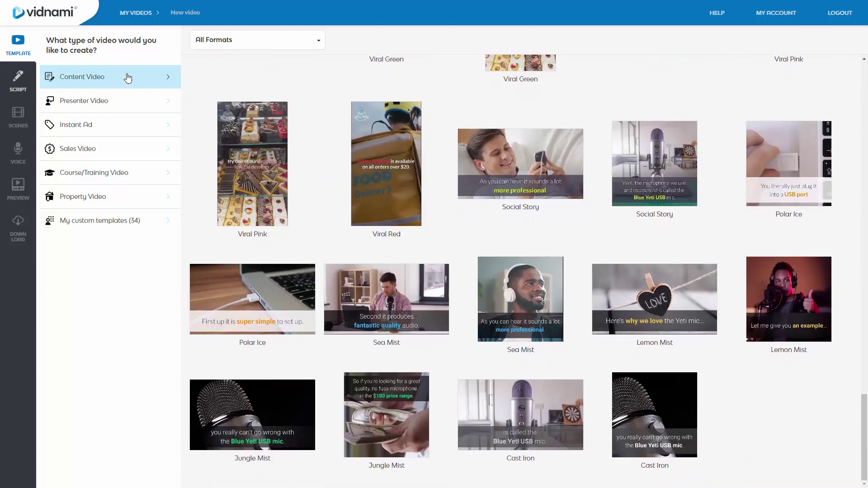
pyautogui.scroll(20, 279, 176)
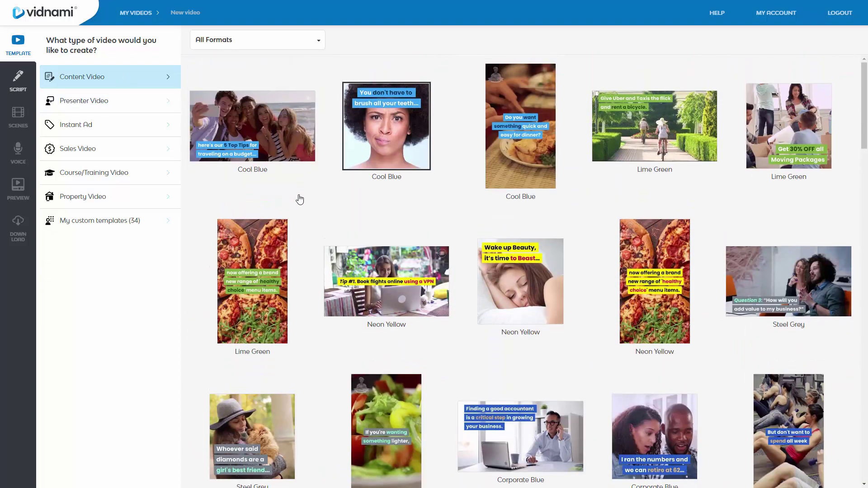
pyautogui.click(123, 147)
pyautogui.scroll(-1, 326, 174)
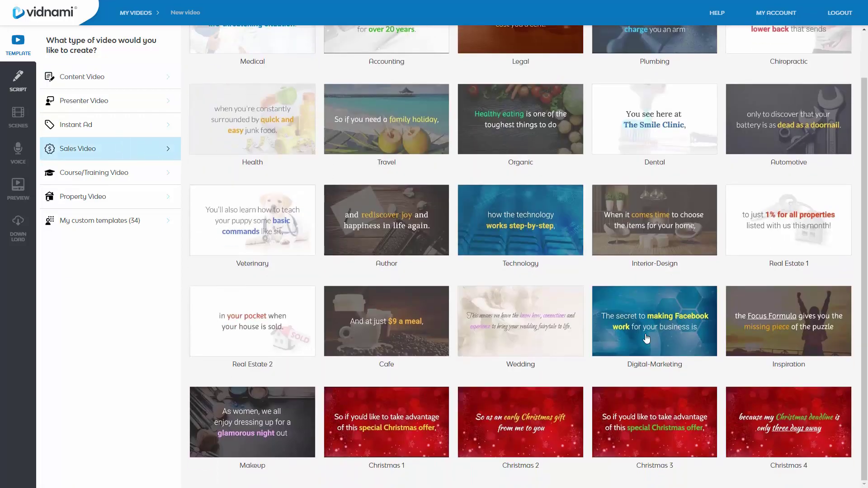
pyautogui.scroll(1, 563, 77)
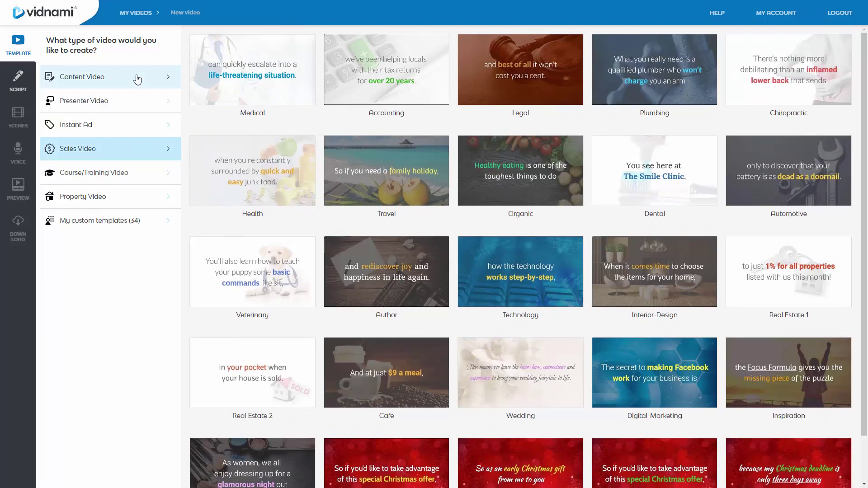
# Show the Presenter Video templates and open the Blue Highlight template's preview and description.
pyautogui.click(153, 107)
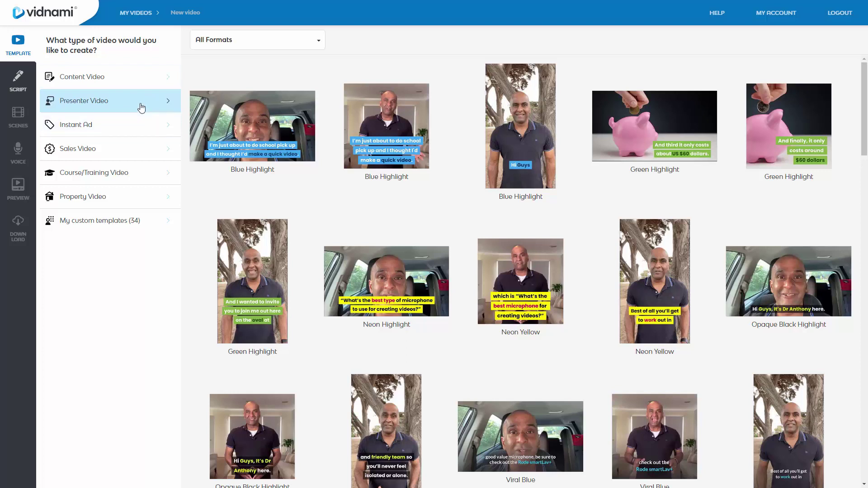
pyautogui.click(382, 113)
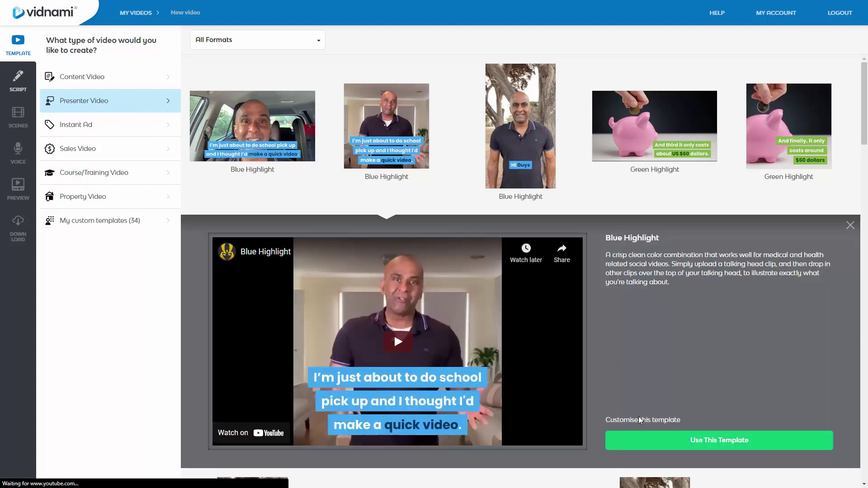
pyautogui.click(639, 421)
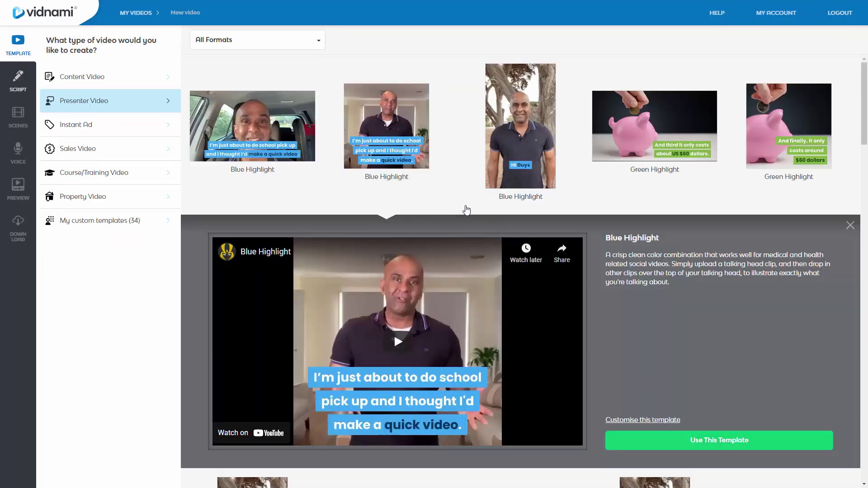
# Start a video from the Blue Highlight template and choose to record the script with the webcam.
pyautogui.click(723, 441)
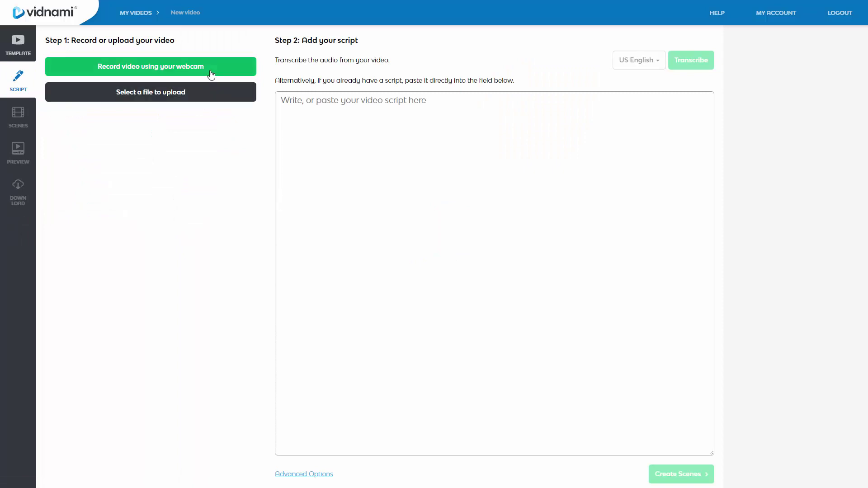
pyautogui.click(173, 70)
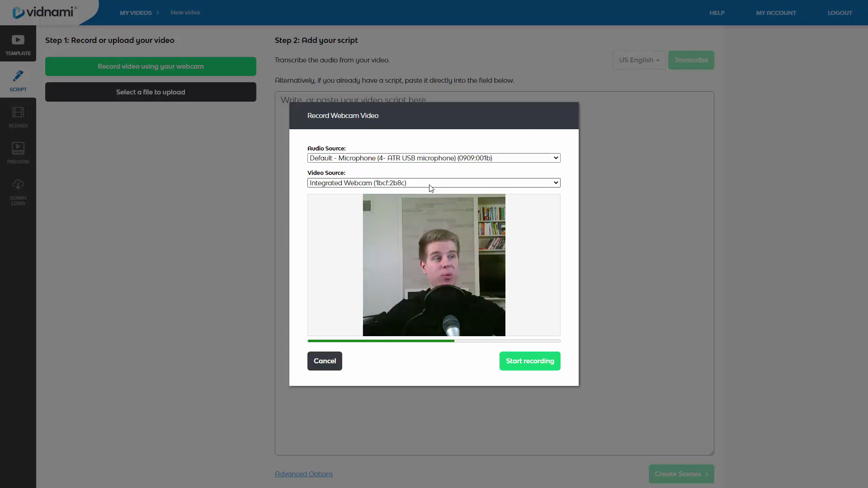
# Record a 23-second webcam video as the source.
pyautogui.click(539, 365)
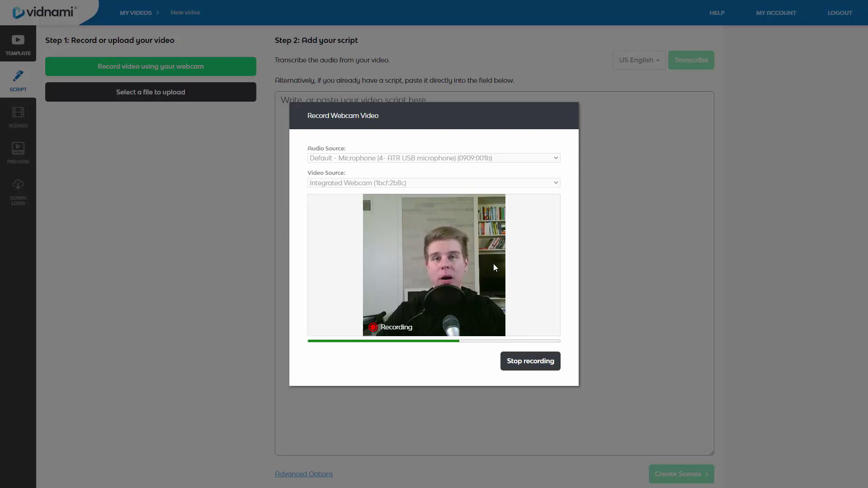
pyautogui.click(518, 367)
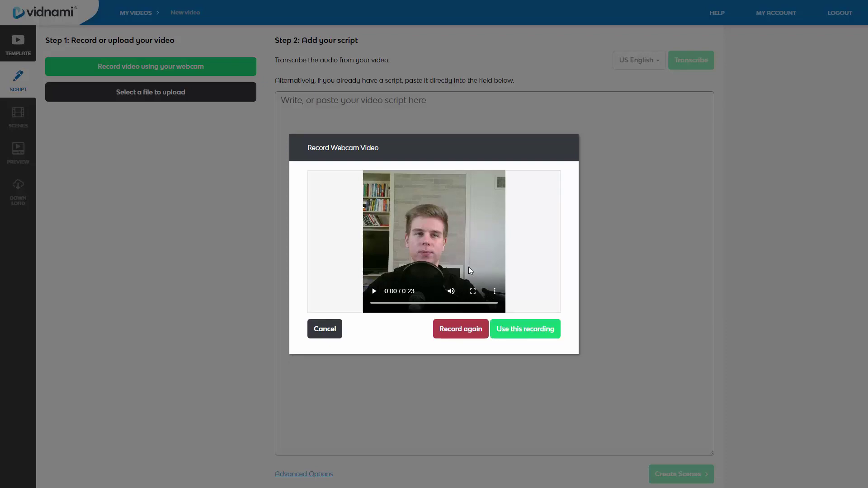
# Transcribe the recording and correct the first script line to 'Is Vidnami a good video creation tool?'.
pyautogui.click(528, 330)
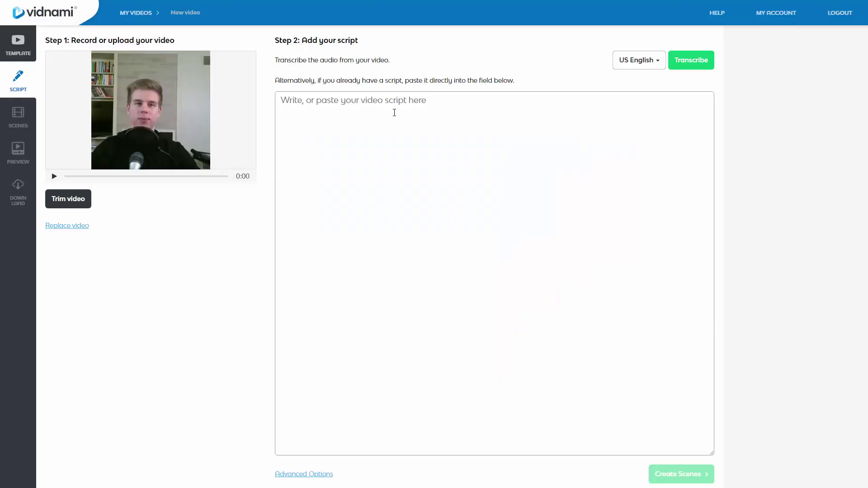
pyautogui.click(697, 61)
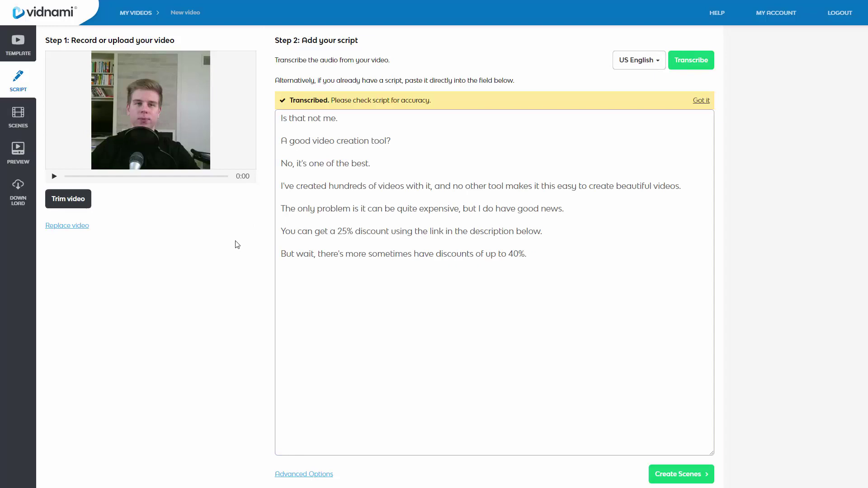
pyautogui.moveTo(344, 117); pyautogui.dragTo(276, 119)
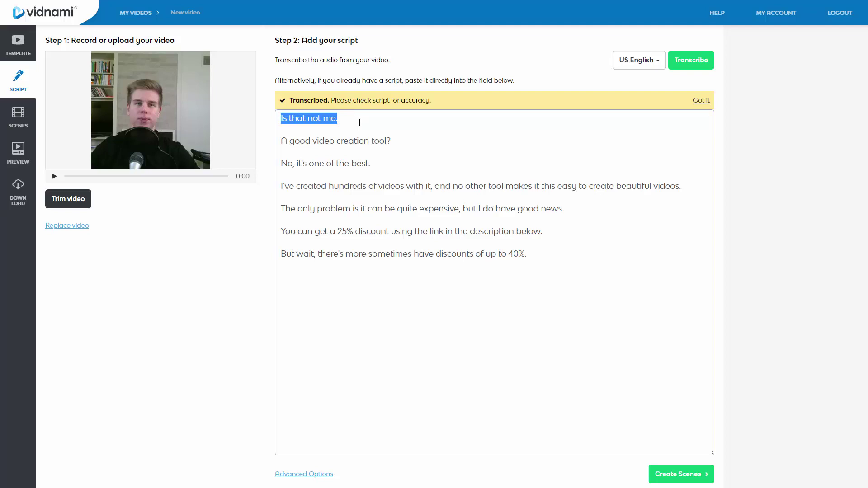
pyautogui.write('is')
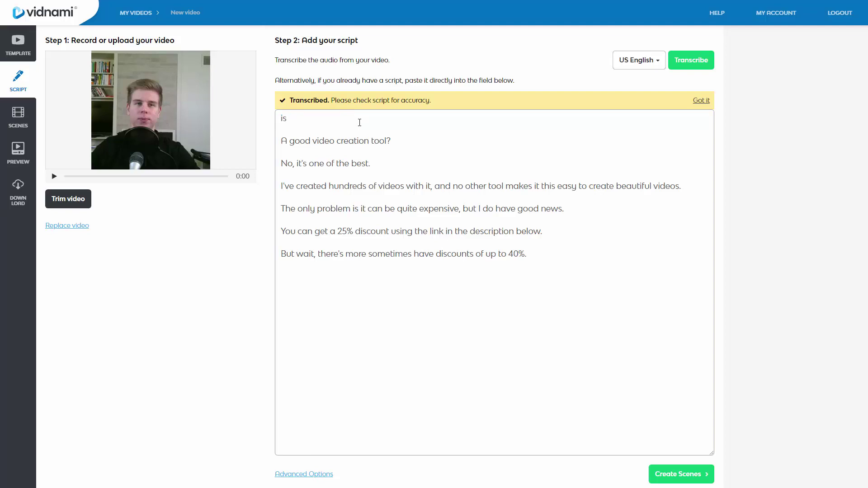
pyautogui.write(' Vidnami')
pyautogui.press('Delete')
pyautogui.press('Delete')
pyautogui.press('Delete')
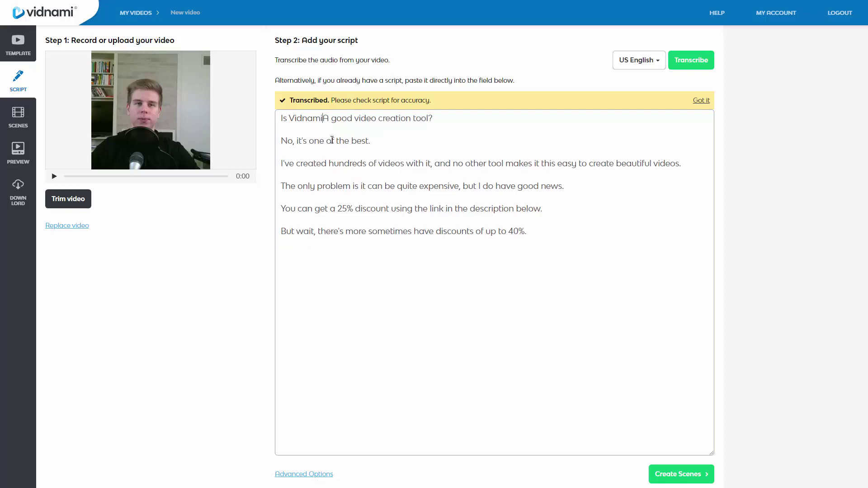
pyautogui.write('a')
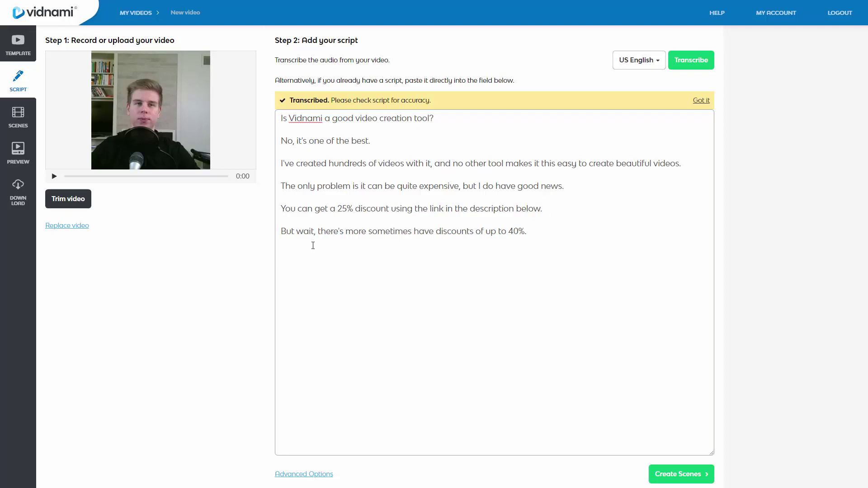
pyautogui.moveTo(531, 233); pyautogui.dragTo(274, 141)
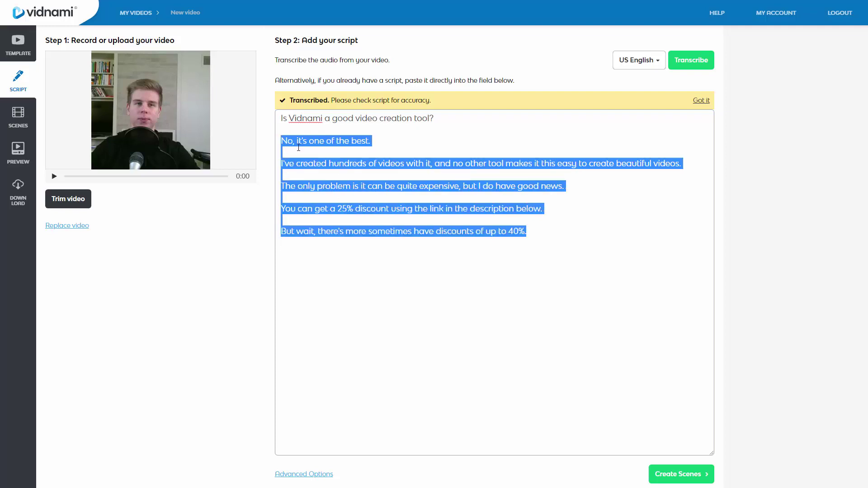
pyautogui.moveTo(437, 113); pyautogui.dragTo(280, 117)
pyautogui.press('Right')
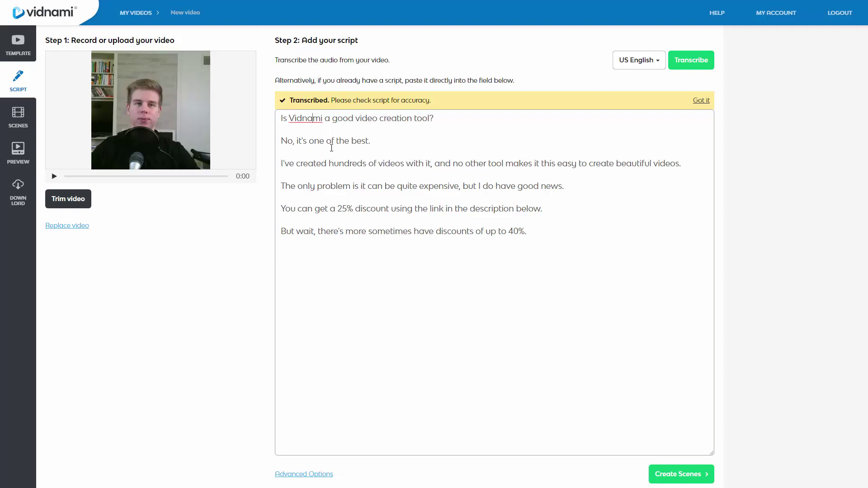
# Generate the eight scenes from the script and browse down to Scene 3's clip search.
pyautogui.click(680, 474)
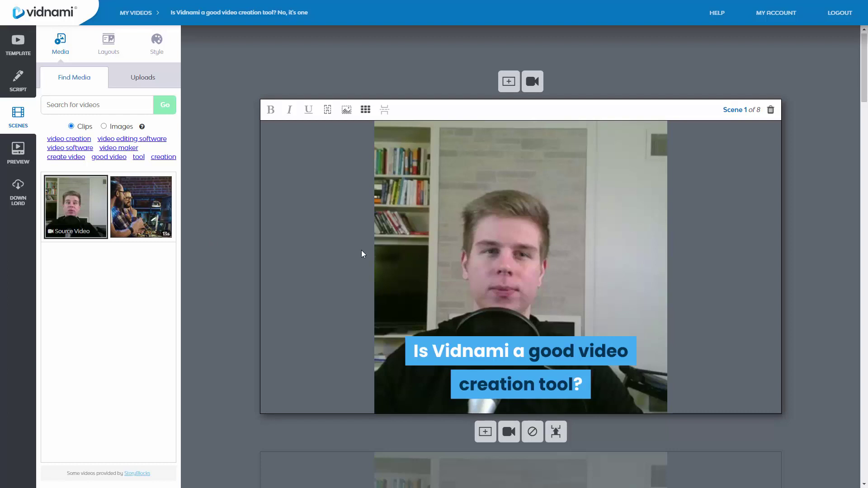
pyautogui.moveTo(537, 240)
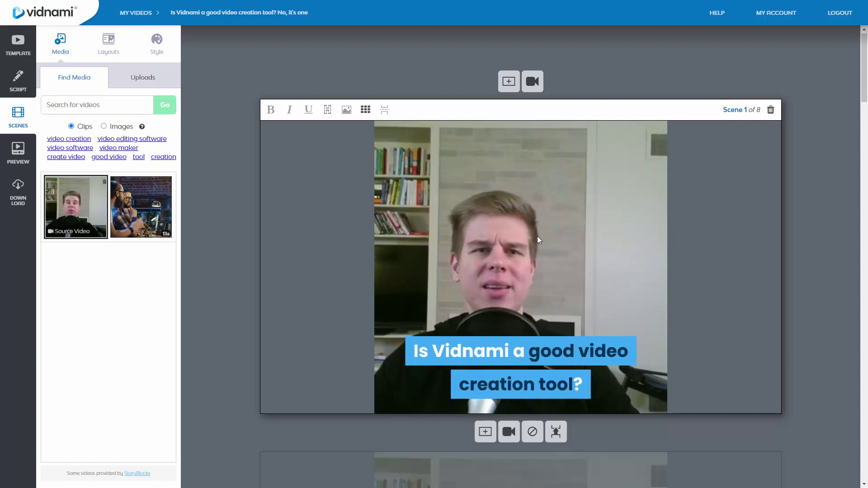
pyautogui.scroll(-5, 537, 235)
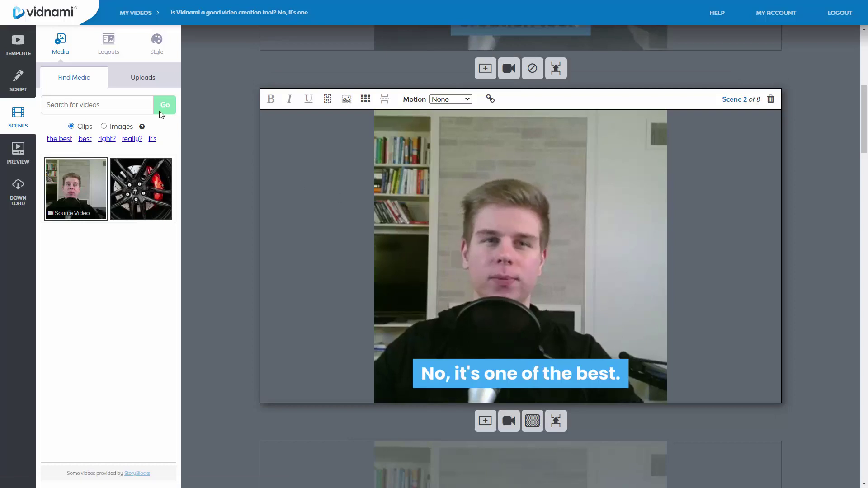
pyautogui.click(104, 127)
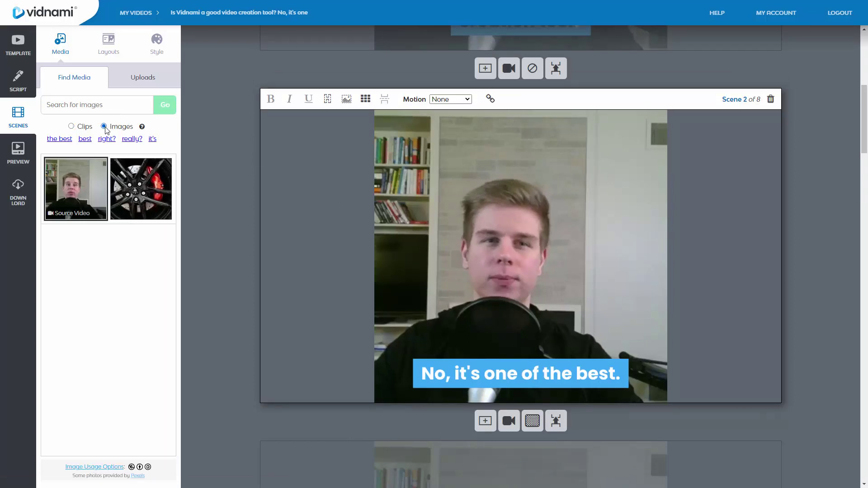
pyautogui.click(83, 128)
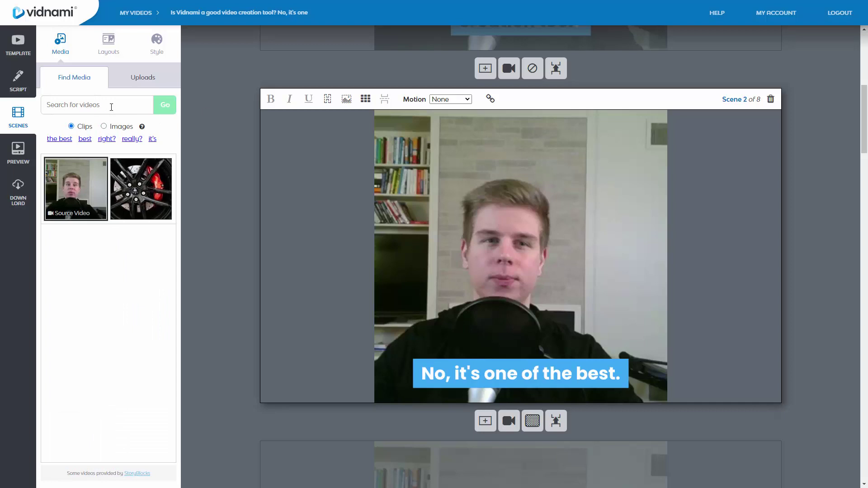
pyautogui.scroll(-5, 208, 163)
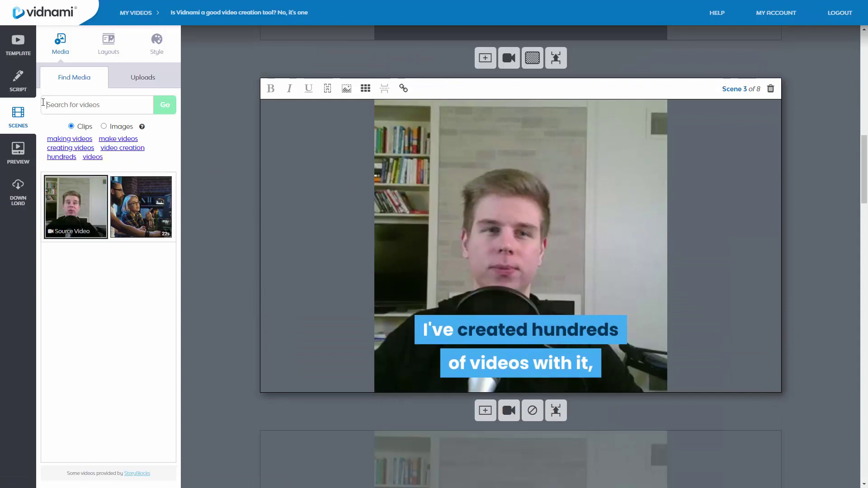
# Search stock clips for 'videos' and apply the 14s screen-thumbnails clip to Scene 3.
pyautogui.click(82, 105)
pyautogui.write('videos')
pyautogui.press('Return')
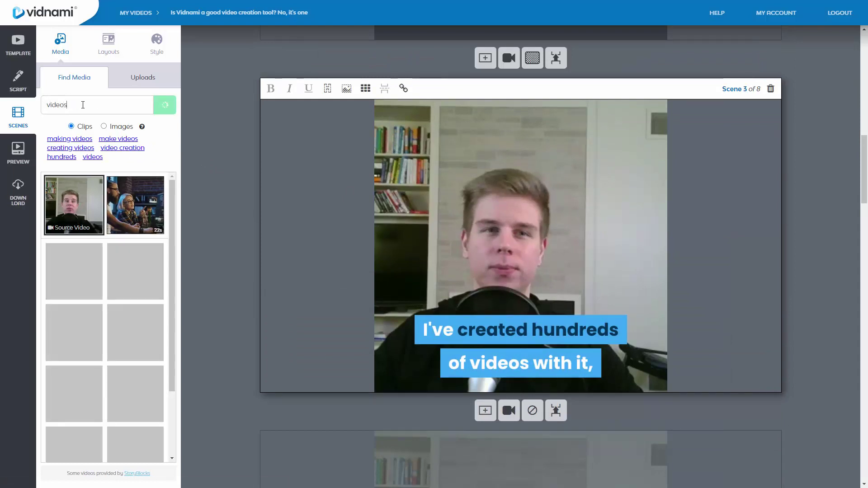
pyautogui.click(76, 273)
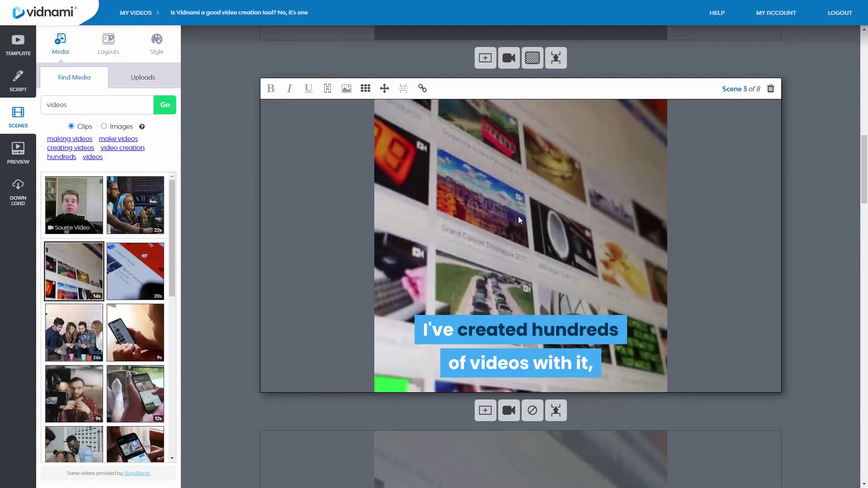
pyautogui.scroll(-1, 518, 220)
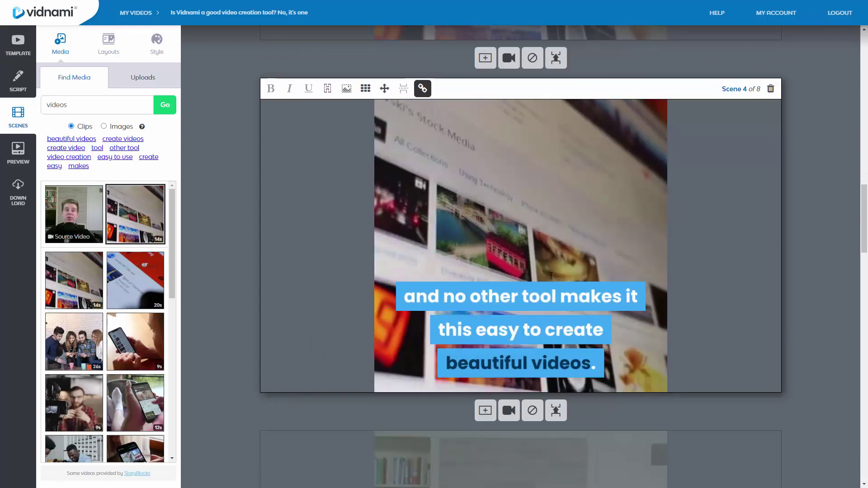
pyautogui.scroll(-1, 497, 171)
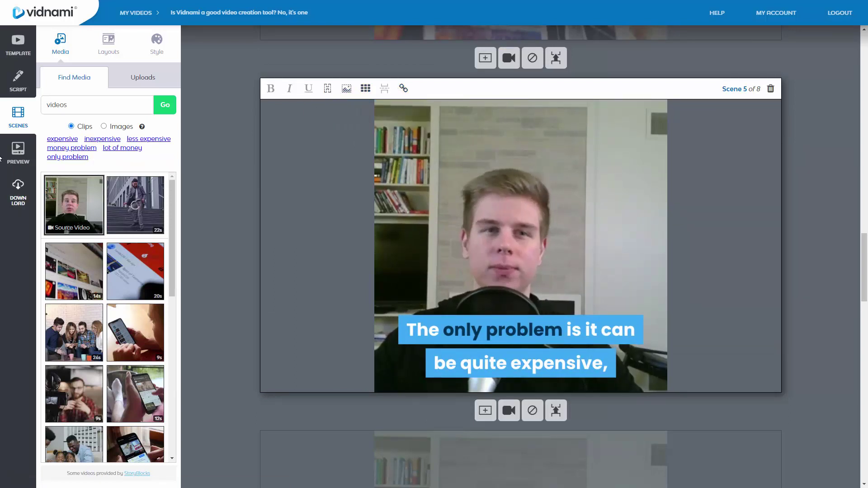
# Preview the video and a piano track, then filter music to Epic mood and Cinematic genre.
pyautogui.click(13, 148)
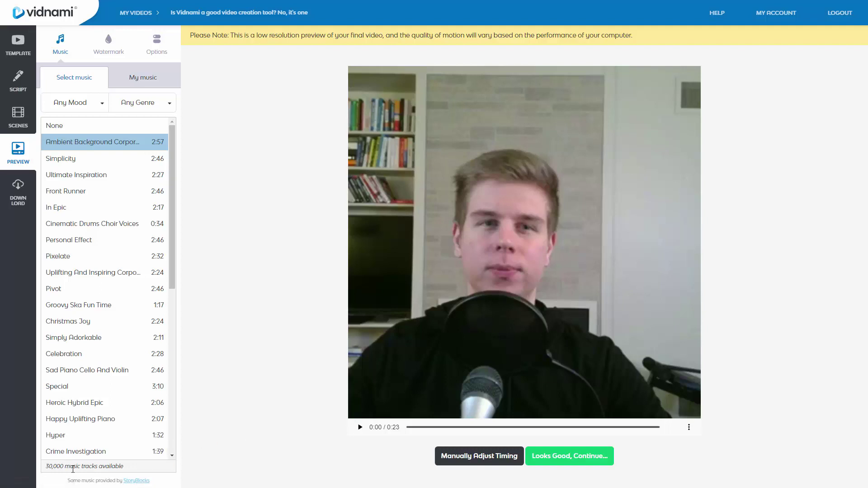
pyautogui.click(157, 370)
pyautogui.click(87, 105)
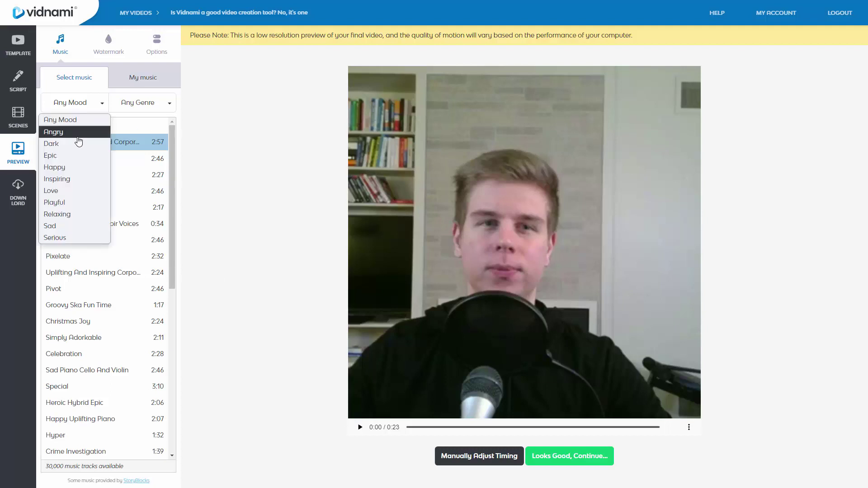
pyautogui.click(72, 156)
pyautogui.click(145, 106)
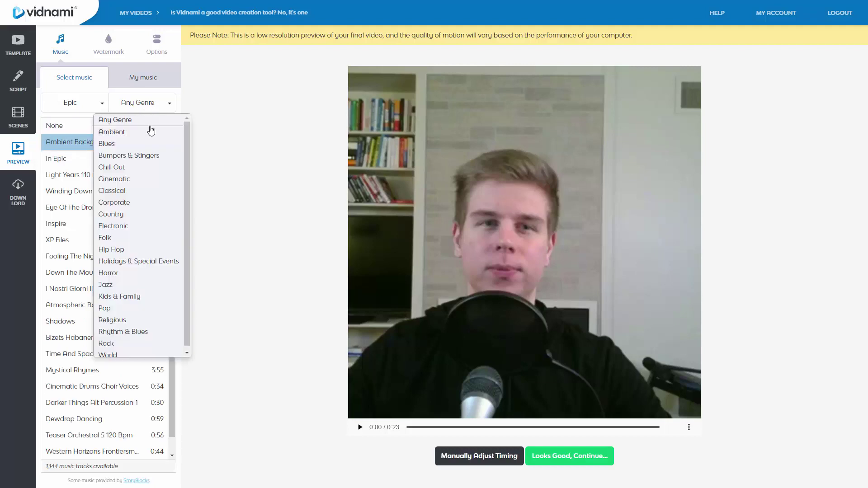
pyautogui.click(147, 181)
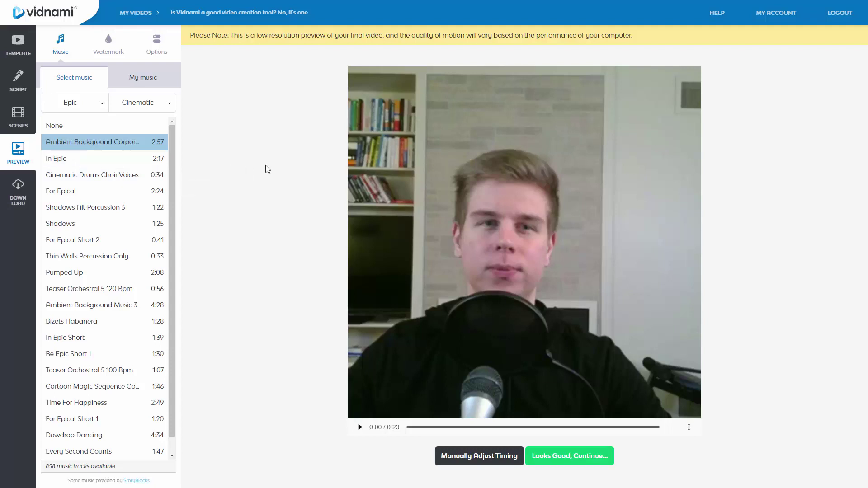
pyautogui.click(147, 80)
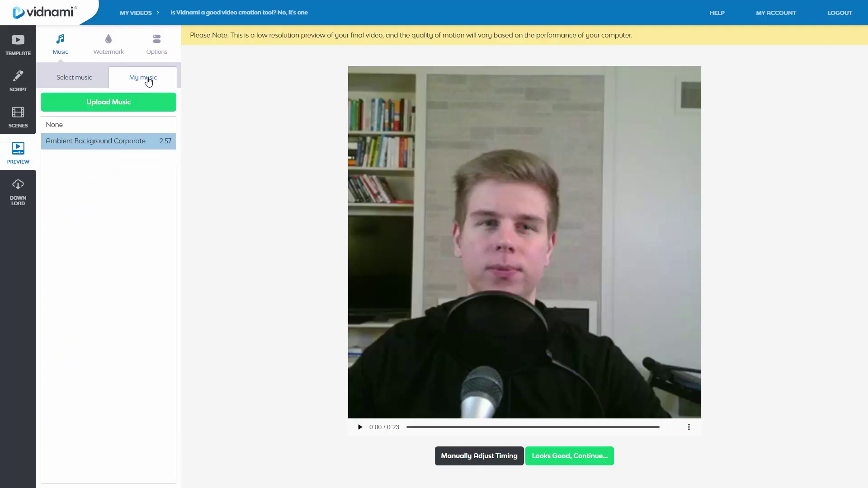
pyautogui.click(89, 78)
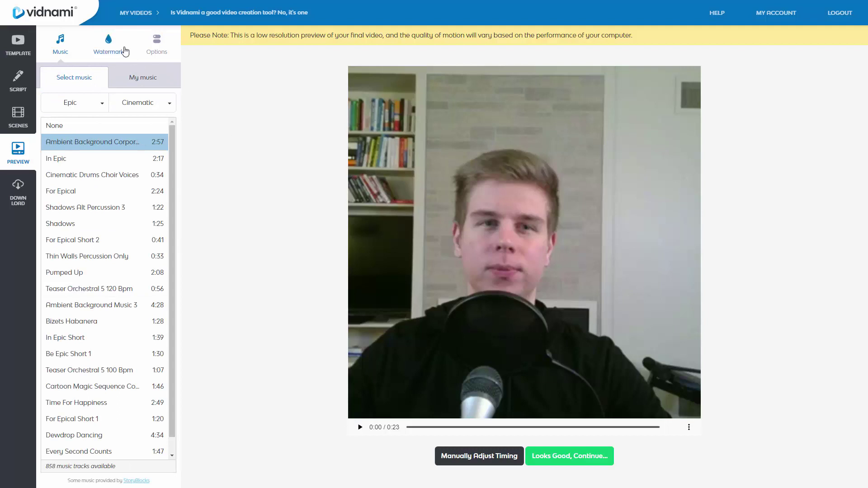
# Apply the gold logo watermark, then replace it with the Draft Watermark.
pyautogui.click(123, 50)
pyautogui.scroll(-2, 134, 185)
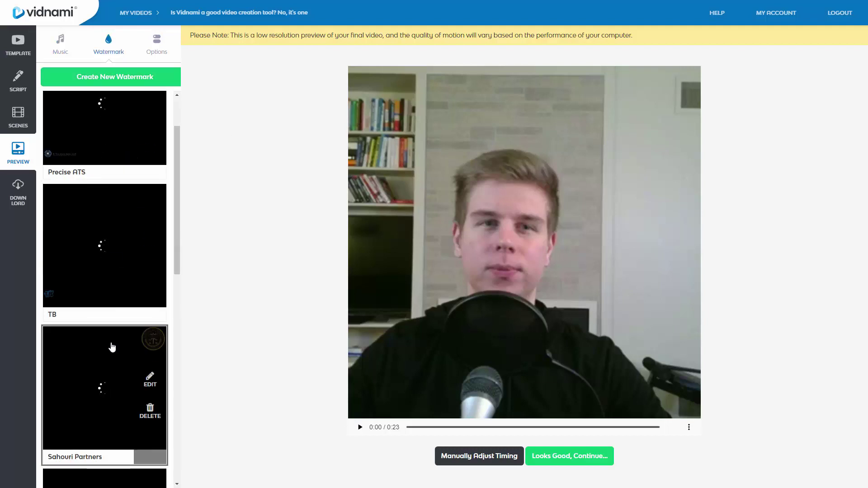
pyautogui.click(107, 359)
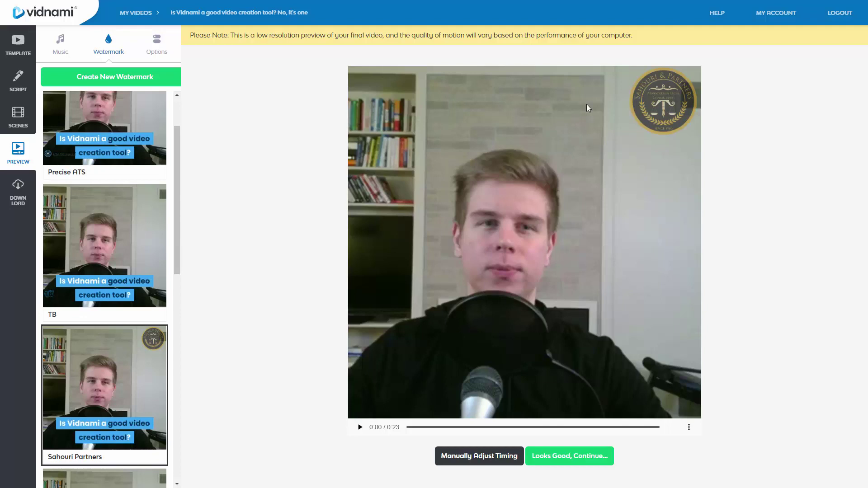
pyautogui.moveTo(112, 382)
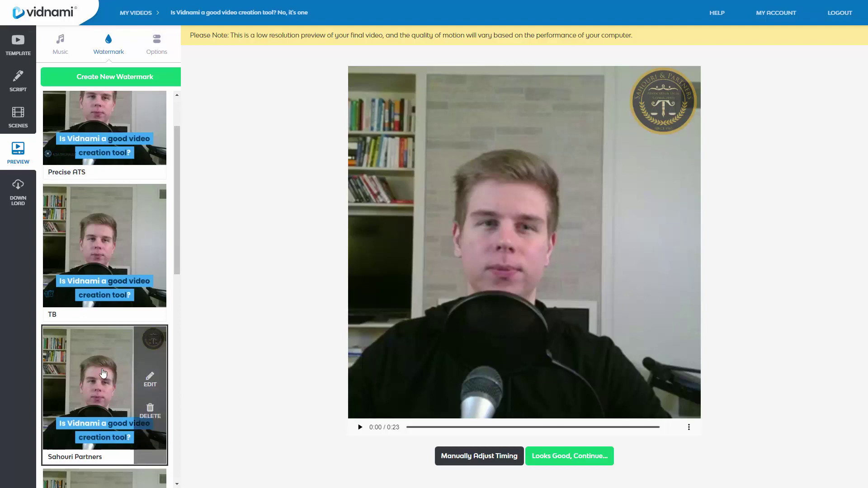
pyautogui.scroll(-10, 111, 380)
pyautogui.click(104, 410)
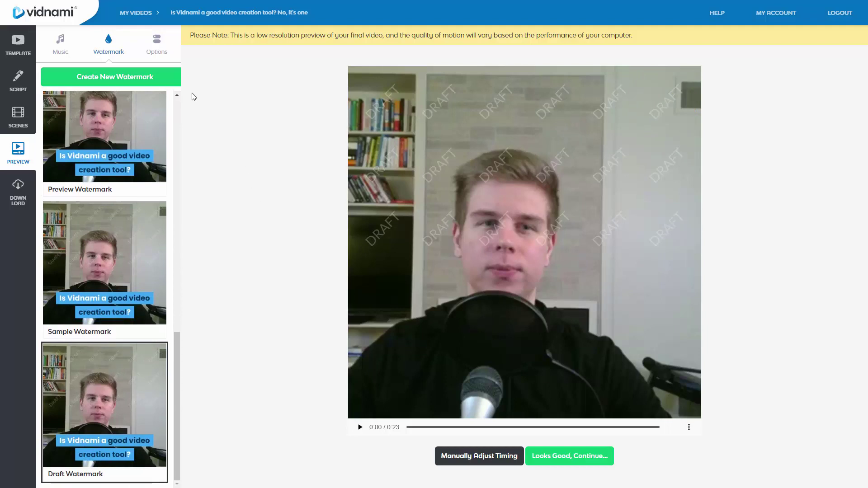
pyautogui.click(164, 54)
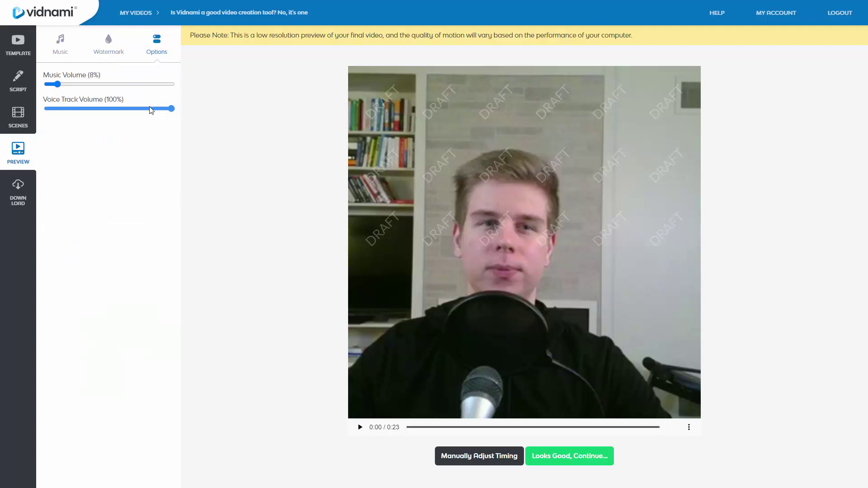
pyautogui.click(62, 57)
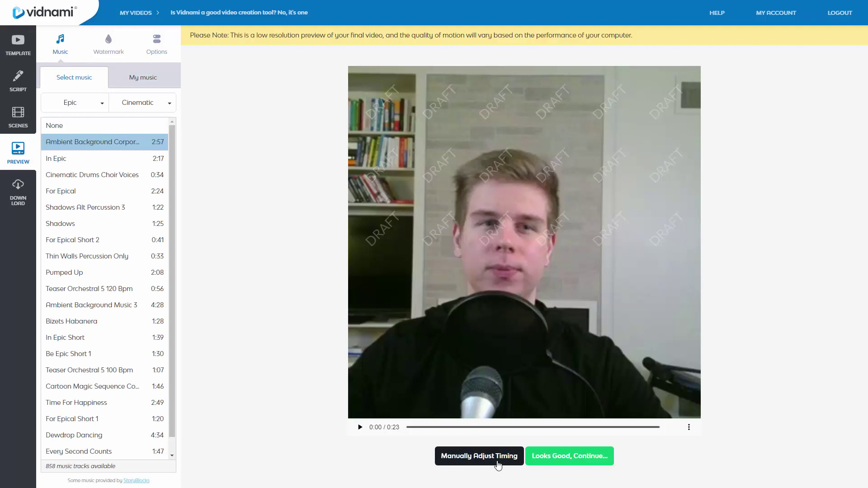
# Scrub and play the voiceover in the manual timing editor, then return to the scenes editor.
pyautogui.click(498, 457)
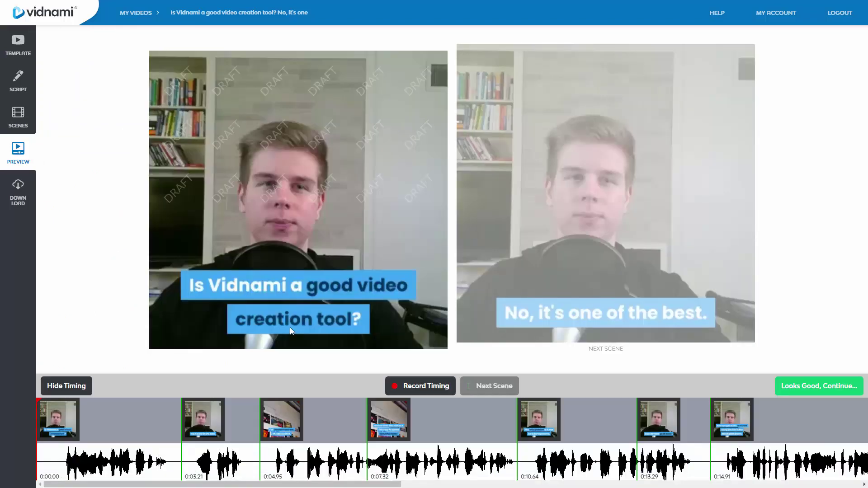
pyautogui.click(121, 420)
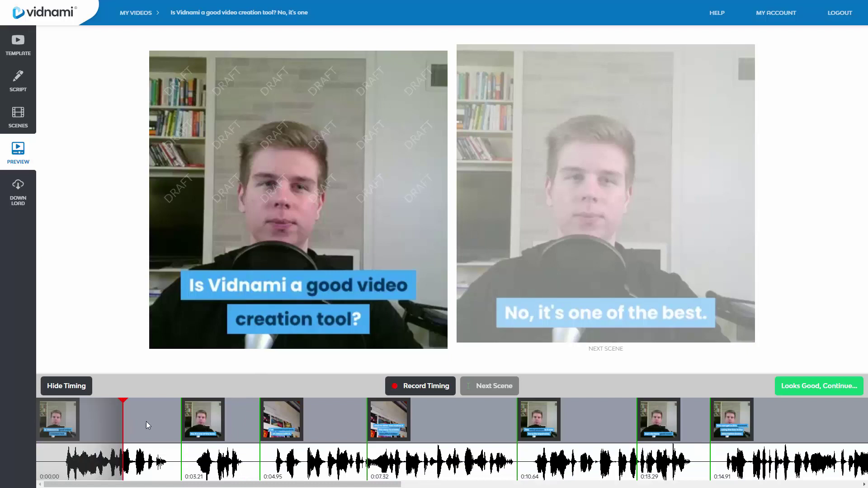
pyautogui.click(174, 428)
pyautogui.click(66, 450)
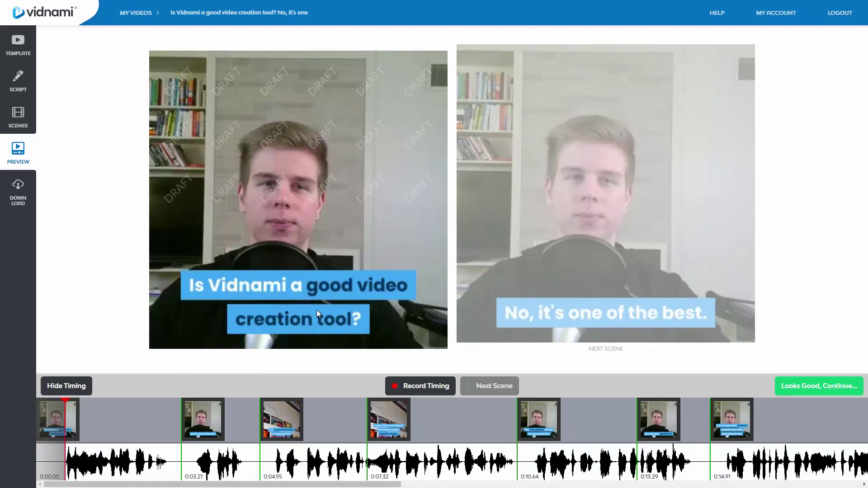
pyautogui.press('space')
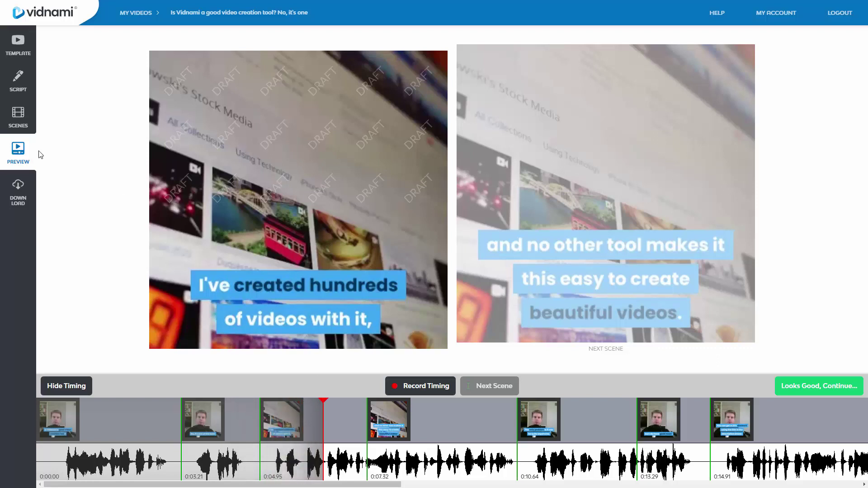
pyautogui.click(26, 144)
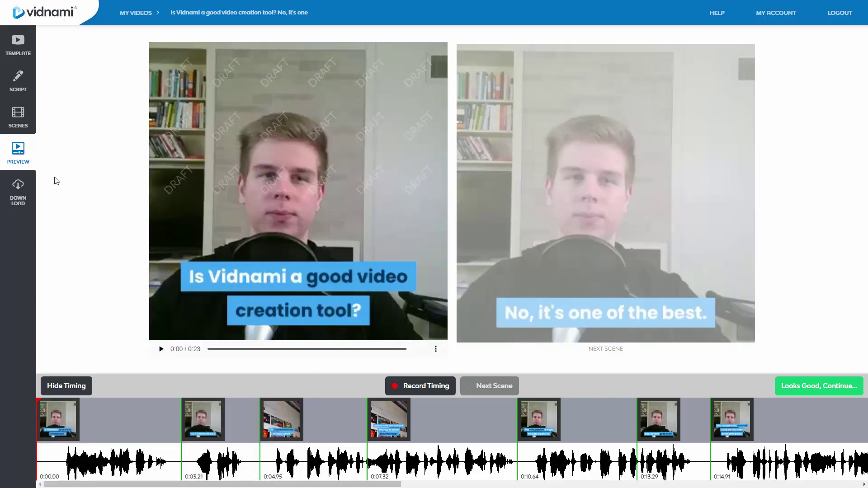
pyautogui.click(30, 120)
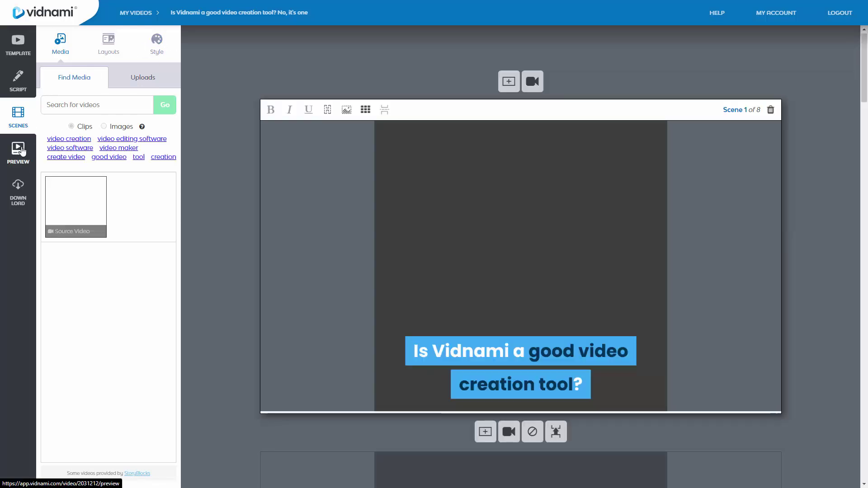
# Play the preview, pause it around 0:03, and reopen the manual timing editor.
pyautogui.click(18, 150)
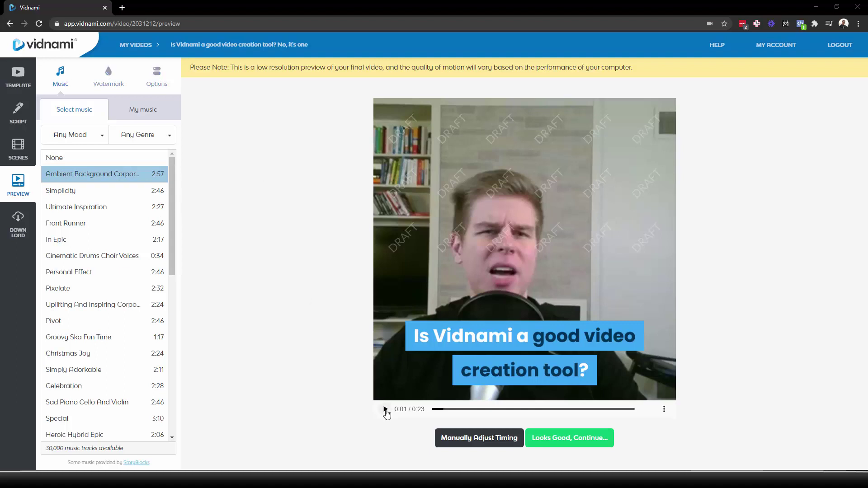
pyautogui.click(386, 409)
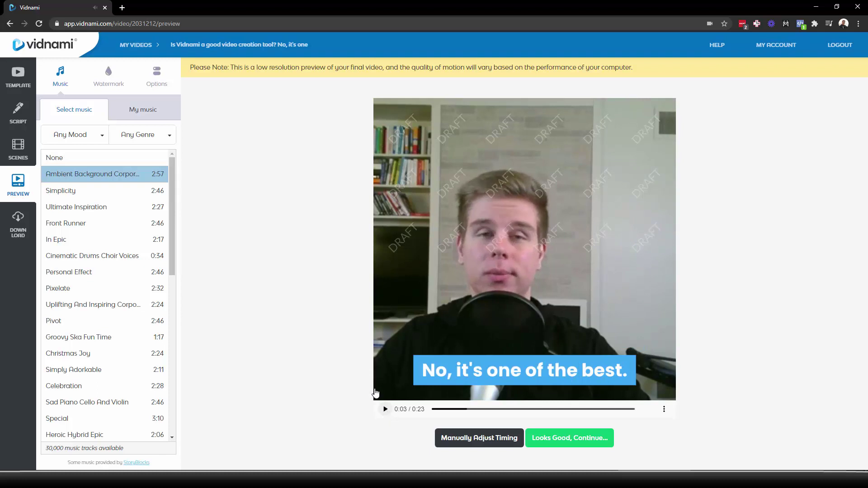
pyautogui.click(386, 410)
pyautogui.click(113, 86)
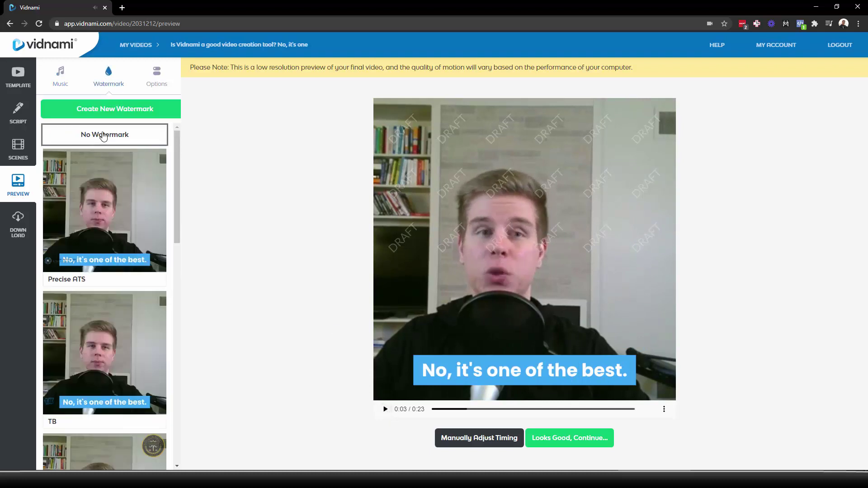
pyautogui.click(62, 74)
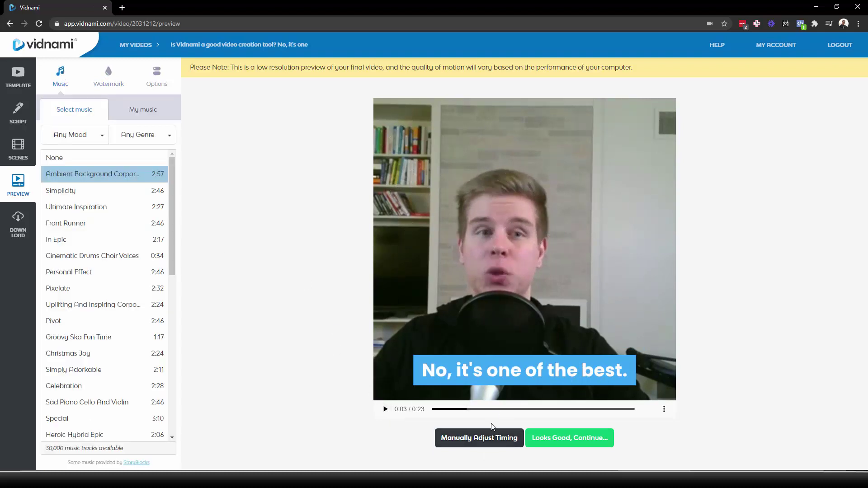
pyautogui.click(484, 438)
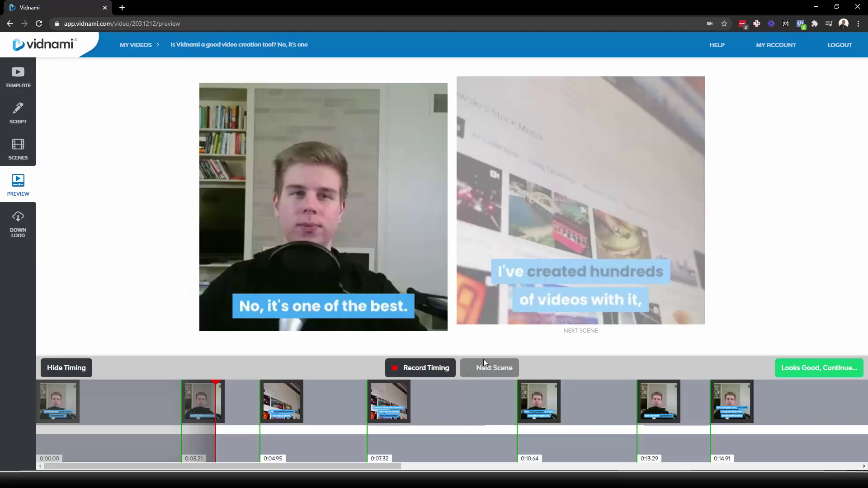
# Review the scenes on the timeline and move the 0:14.91 scene start to 0:14.89.
pyautogui.click(169, 422)
pyautogui.click(252, 438)
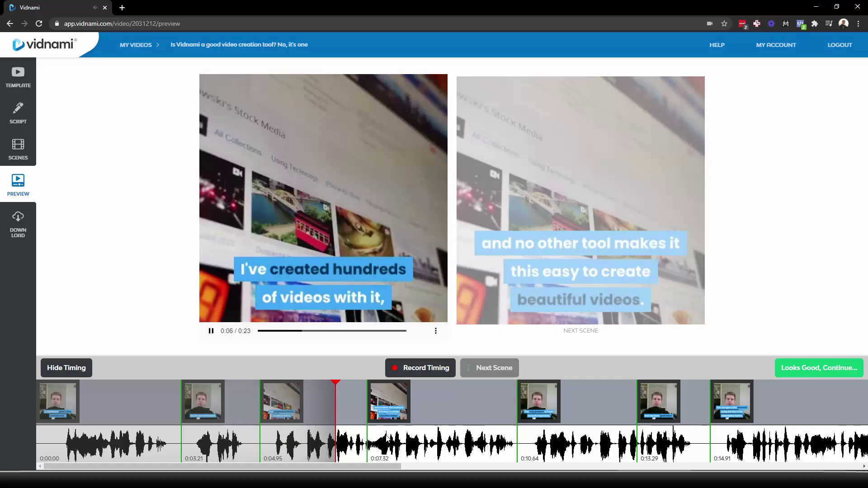
pyautogui.press('space')
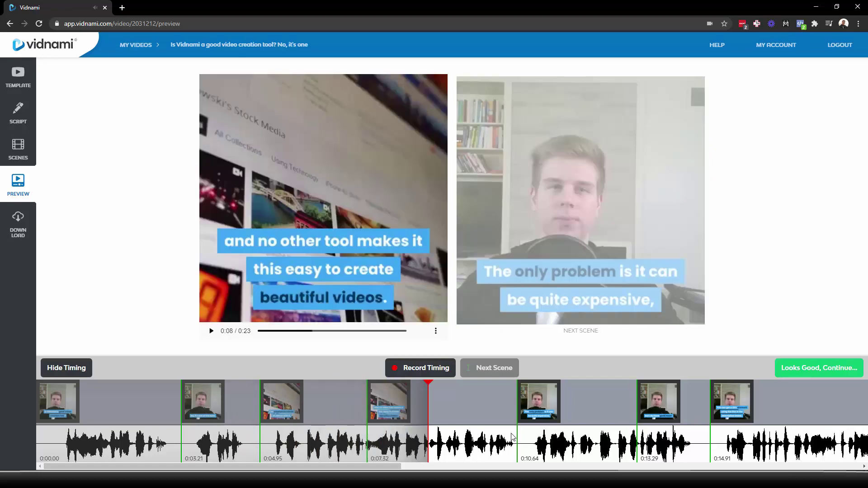
pyautogui.click(524, 440)
pyautogui.moveTo(386, 467); pyautogui.dragTo(521, 467)
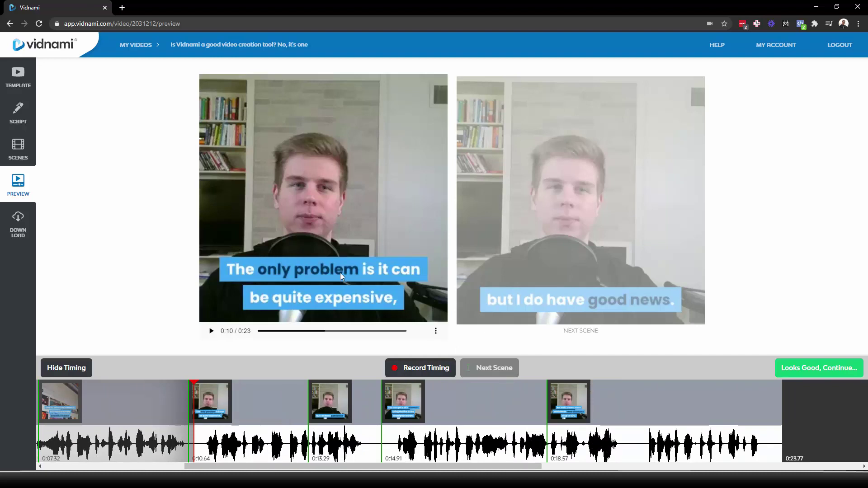
pyautogui.click(391, 444)
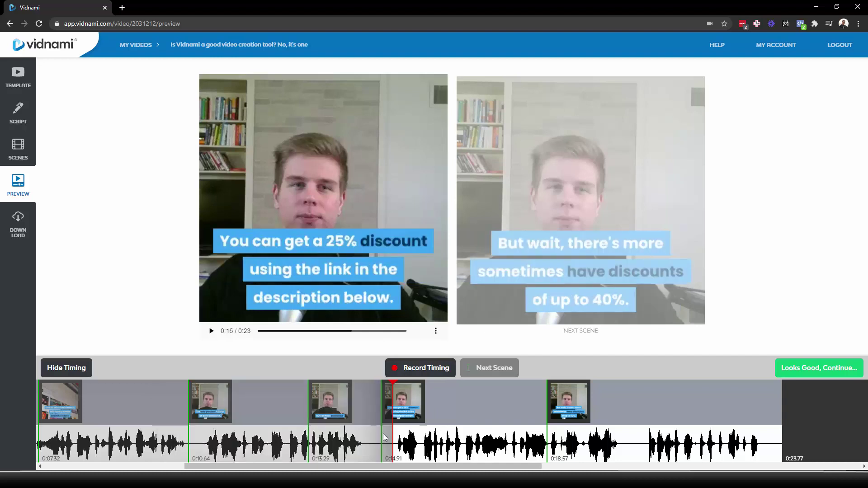
pyautogui.moveTo(381, 432); pyautogui.dragTo(381, 426)
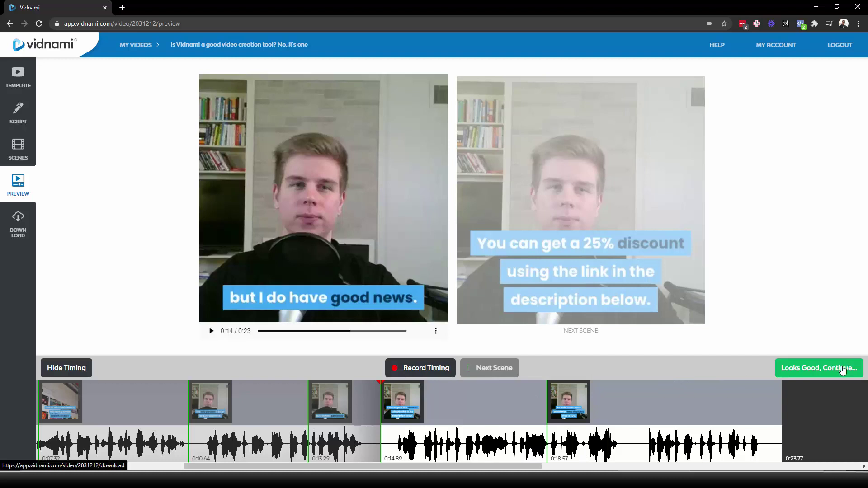
# Accept the timing and change the render resolution from HD 720p to Full HD 1080p.
pyautogui.click(843, 370)
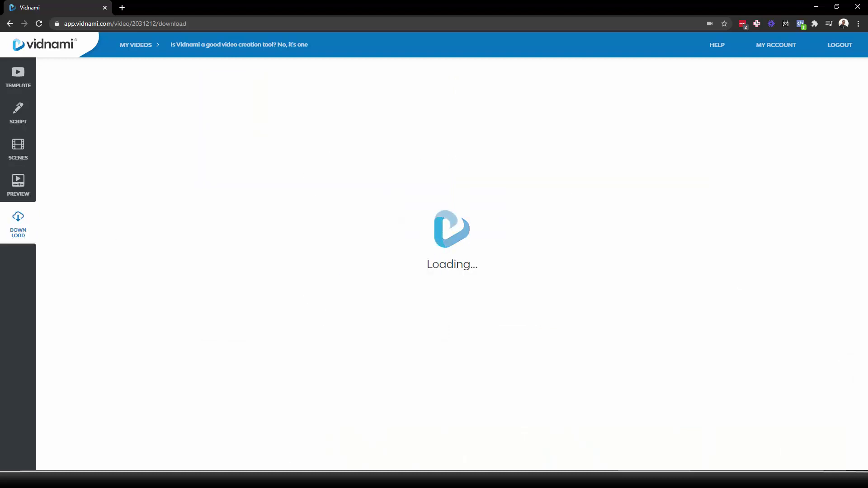
pyautogui.click(413, 133)
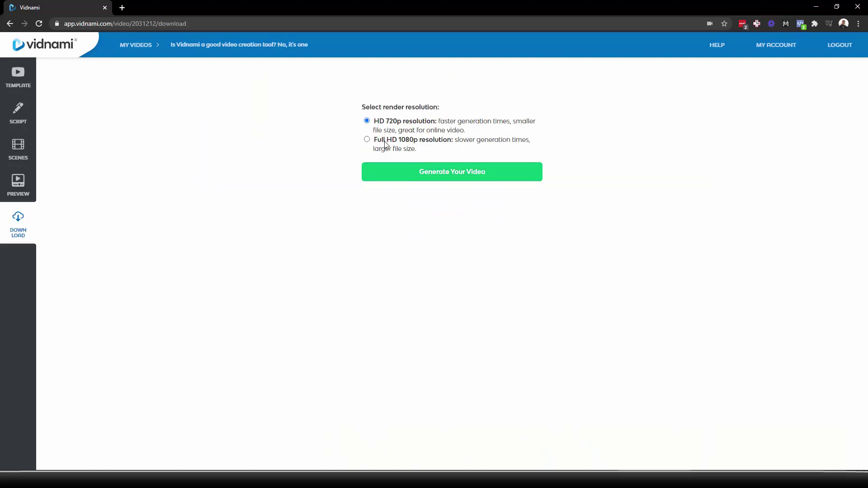
pyautogui.click(367, 139)
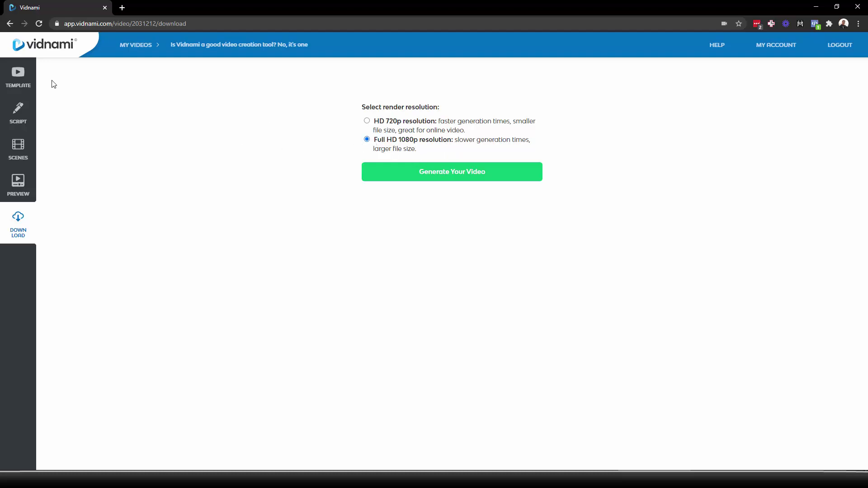
# Browse the Content, Sales, Property, Course/Training Video and Instant Ad template categories.
pyautogui.click(17, 82)
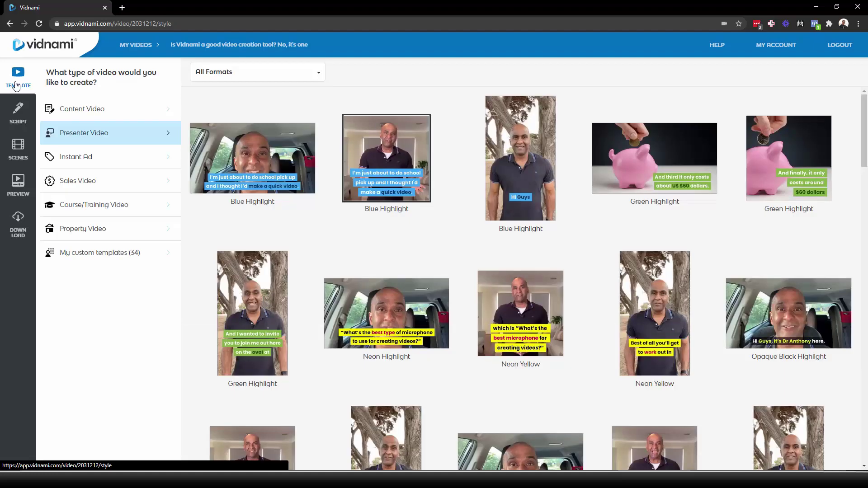
pyautogui.click(108, 115)
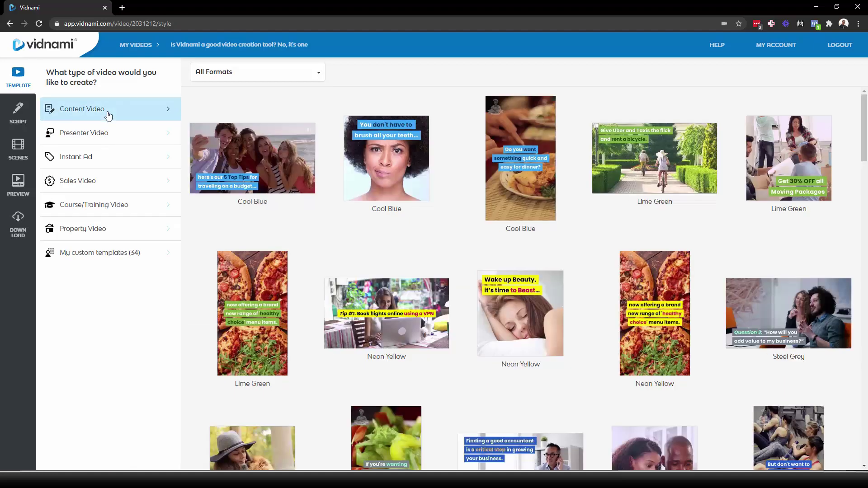
pyautogui.click(115, 183)
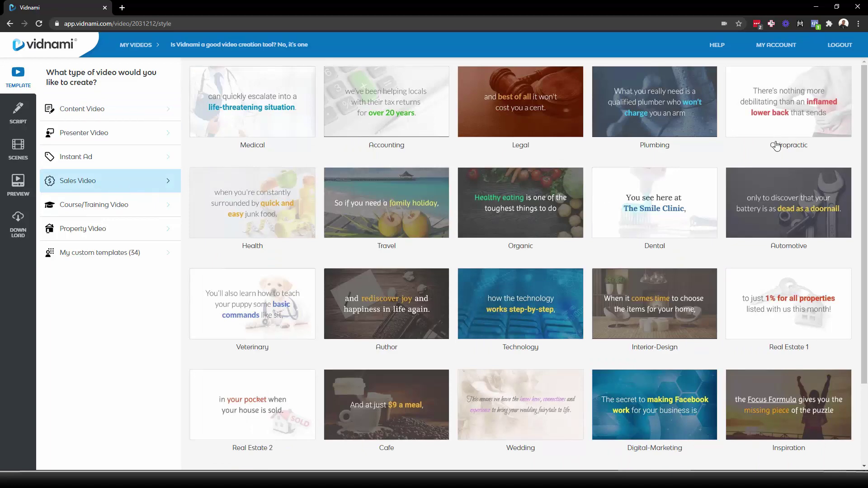
pyautogui.click(144, 229)
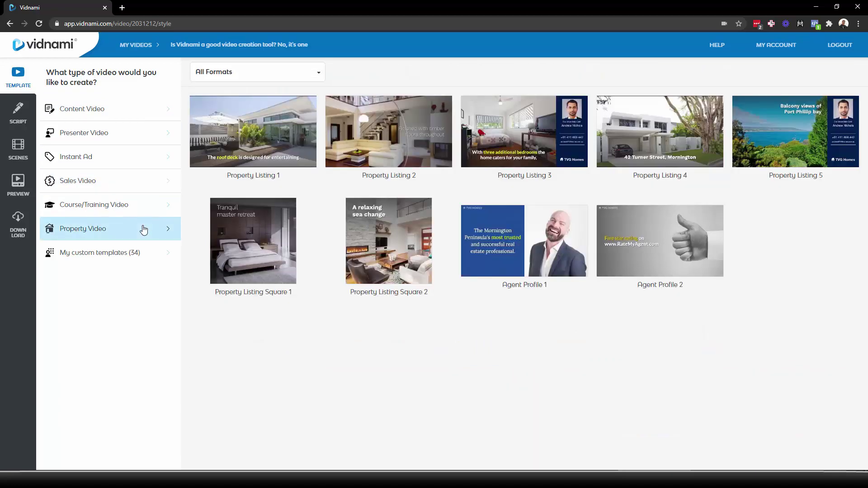
pyautogui.click(145, 211)
pyautogui.click(142, 167)
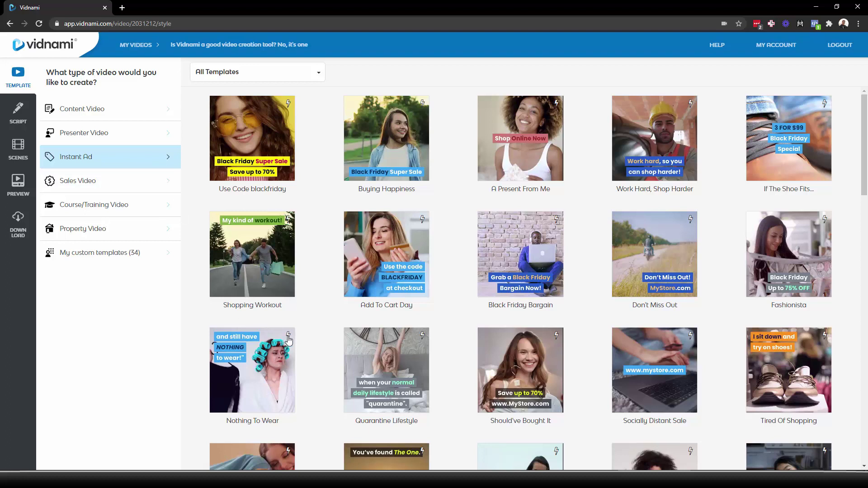
pyautogui.click(106, 113)
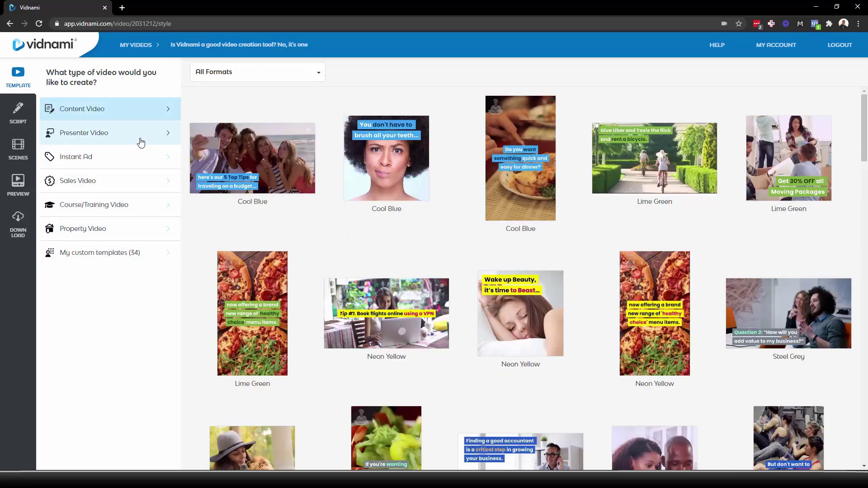
# Preview the Cool Blue and Neon Yellow templates and apply Neon Yellow to the video.
pyautogui.click(515, 201)
pyautogui.scroll(-6, 559, 259)
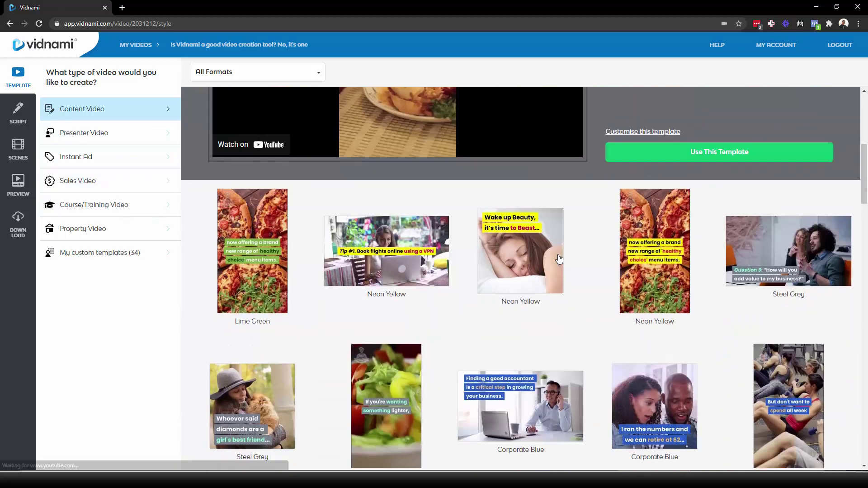
pyautogui.click(653, 189)
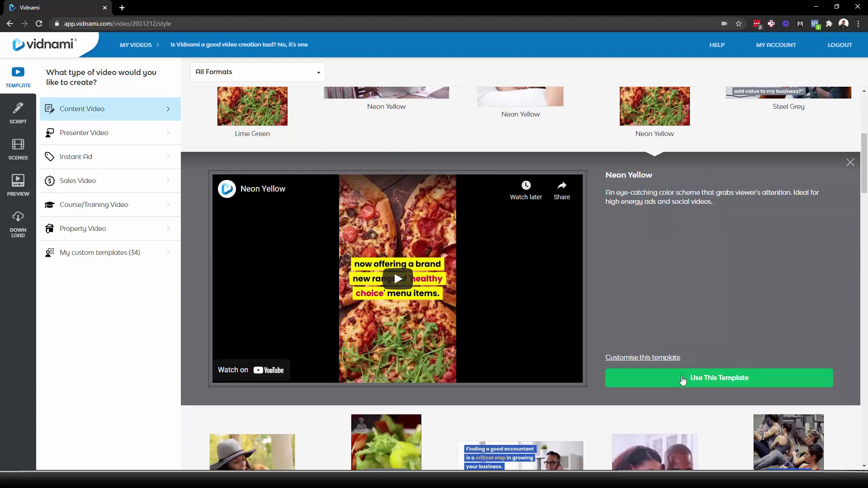
pyautogui.click(678, 379)
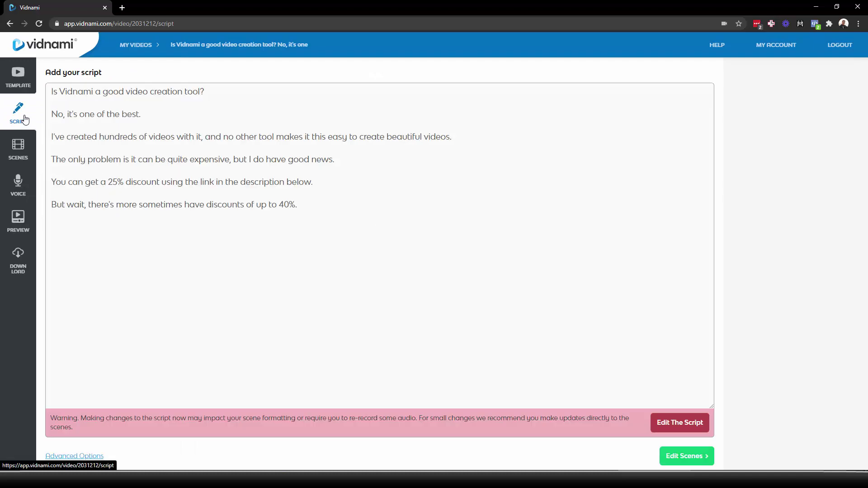
# Unlock the script, replace it with the longer reworded discount script, and open Advanced Options.
pyautogui.moveTo(340, 216); pyautogui.dragTo(56, 93)
pyautogui.click(691, 422)
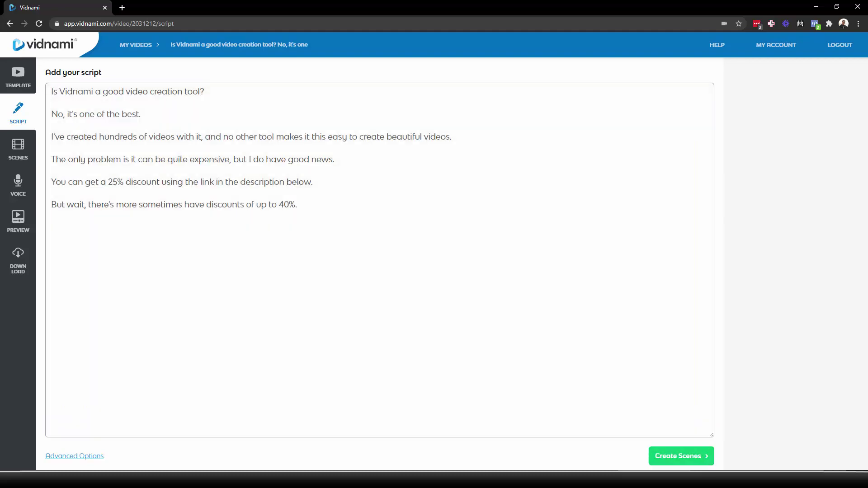
pyautogui.hotkey('ctrl', 'a')
pyautogui.write("Is Vidnami a good video creation tool? No. It's one of the best. I've created hundreds of videos with it and no other tool make it this easy to create beautiful videos. The only problem? It can be expensive. But I have good news! You can get a 25% discount by using the link in the description! But wait, there's more. ;) Sometimes they have discounts of up to 40%! To see if one of them is running right now just check out the text review on VideosAndPersuasion.com (link in description). If there's a promo box at the top of the page, that means there's a 40% discount available. If there isn't... Well... That means you're going to have to wait 3 or 4 months until there IS a discount available. You can also enter your email into the 40% discount watchlist box & we'll email you when there is a discount. Don't worry, we won't send you any other emails or spam you. This is PURELY to let you know when there's a discount available!")
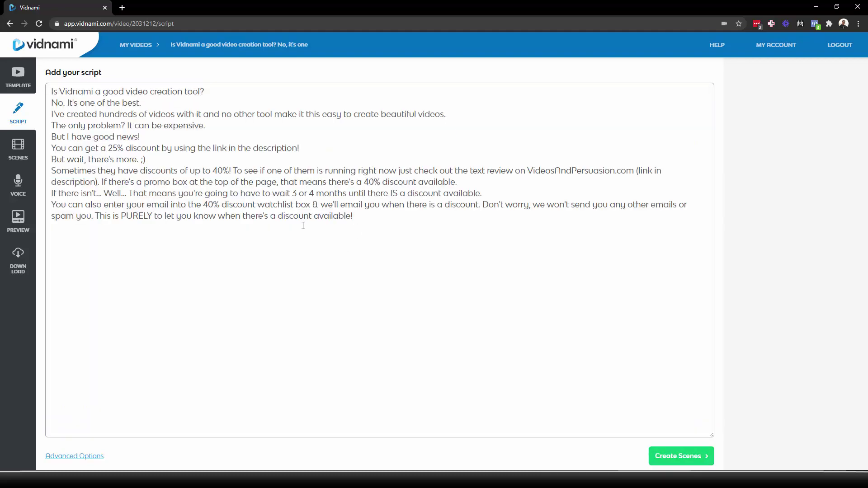
pyautogui.click(74, 455)
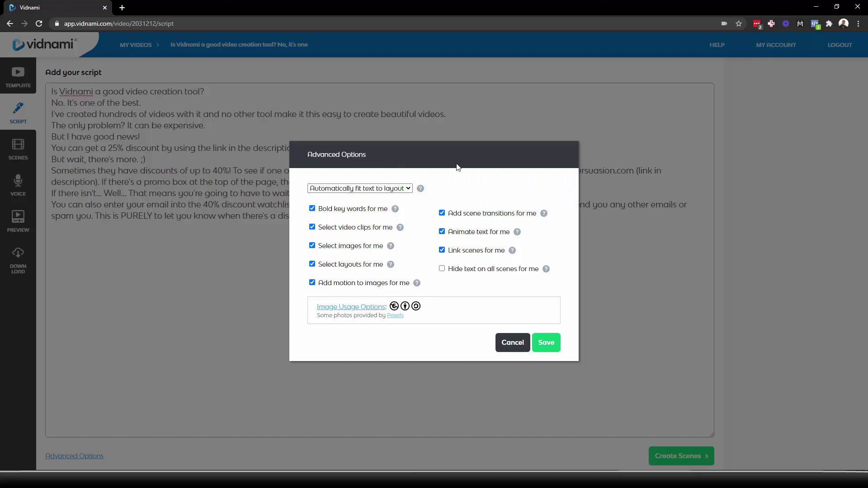
# Keep 'Automatically fit text to layout' as the scene-splitting method.
pyautogui.click(388, 190)
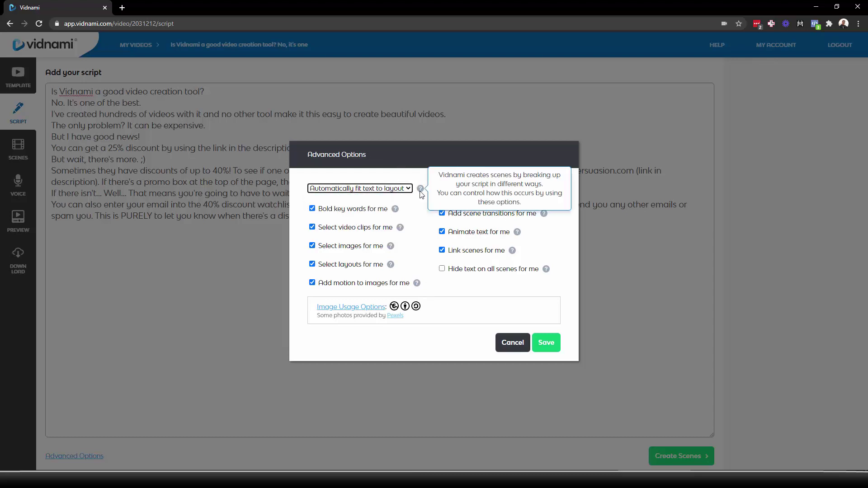
pyautogui.click(408, 189)
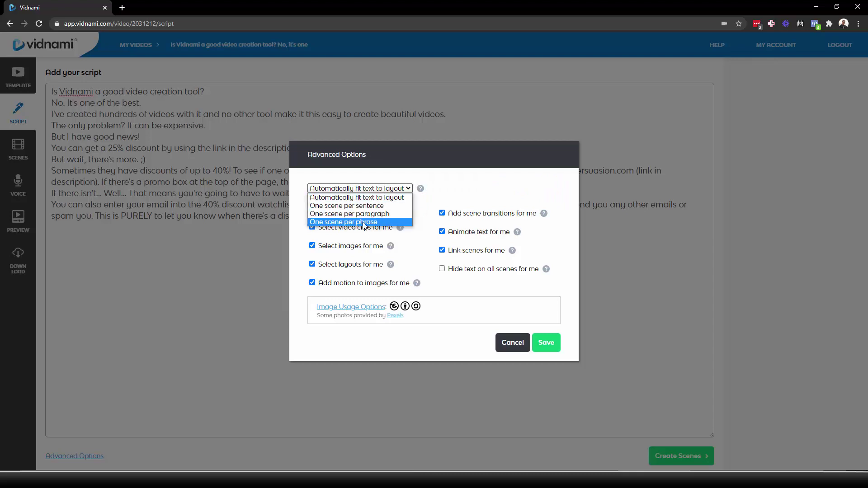
pyautogui.click(374, 199)
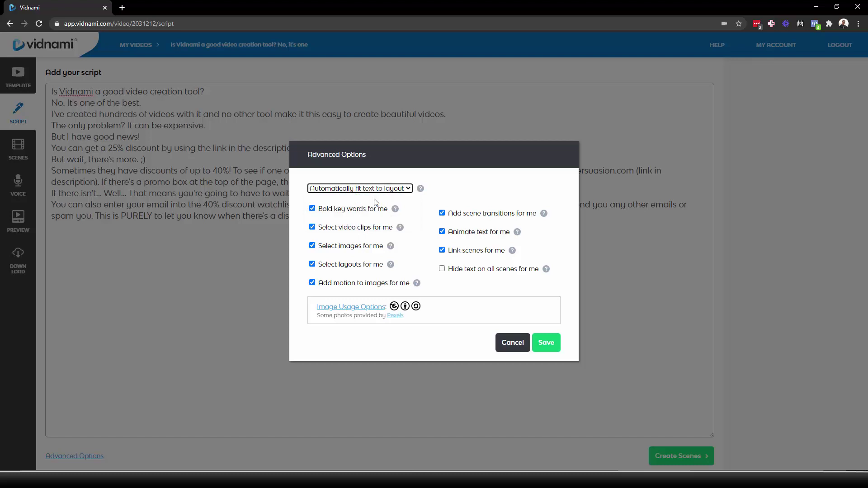
pyautogui.click(403, 189)
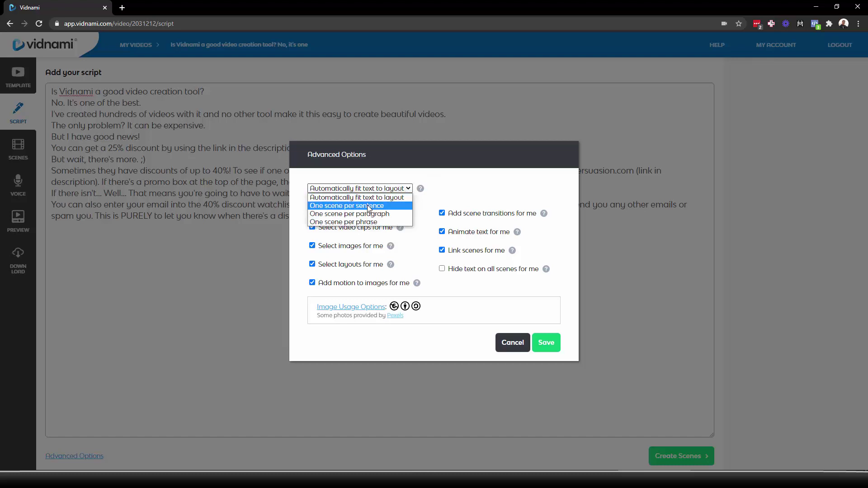
pyautogui.click(378, 181)
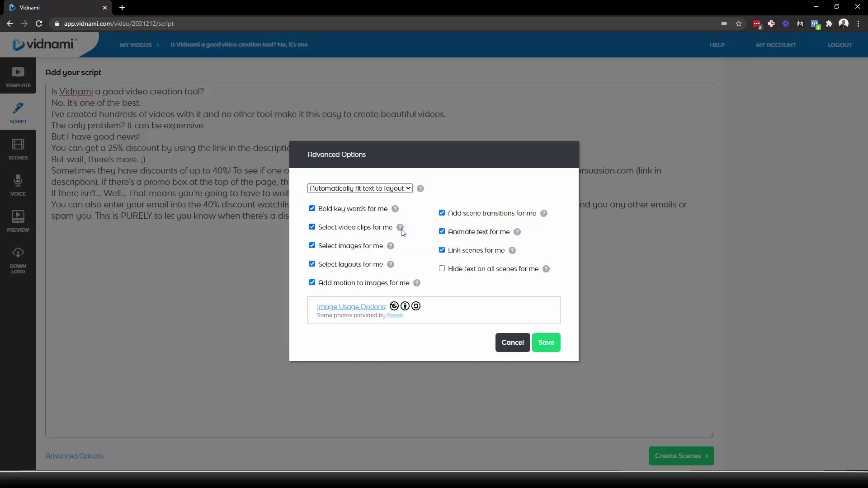
# Confirm the Image Usage Options, save the advanced options, and generate the scenes.
pyautogui.moveTo(400, 228)
pyautogui.click(374, 306)
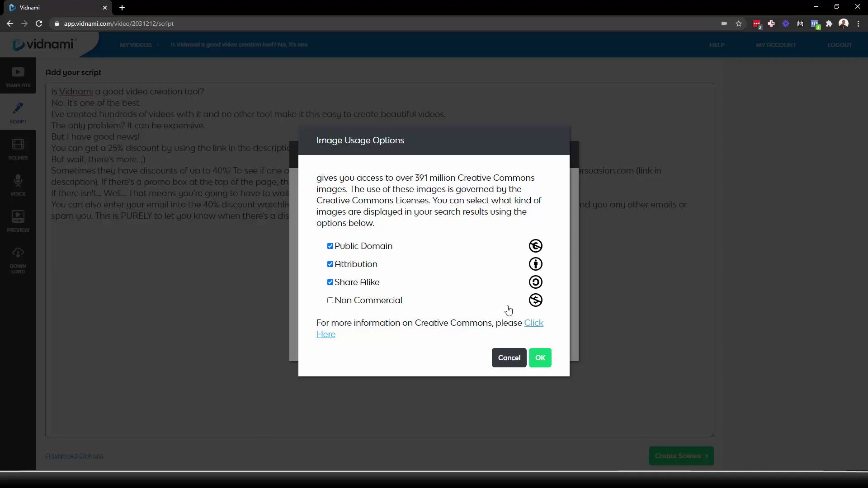
pyautogui.click(540, 357)
pyautogui.click(545, 343)
pyautogui.click(664, 452)
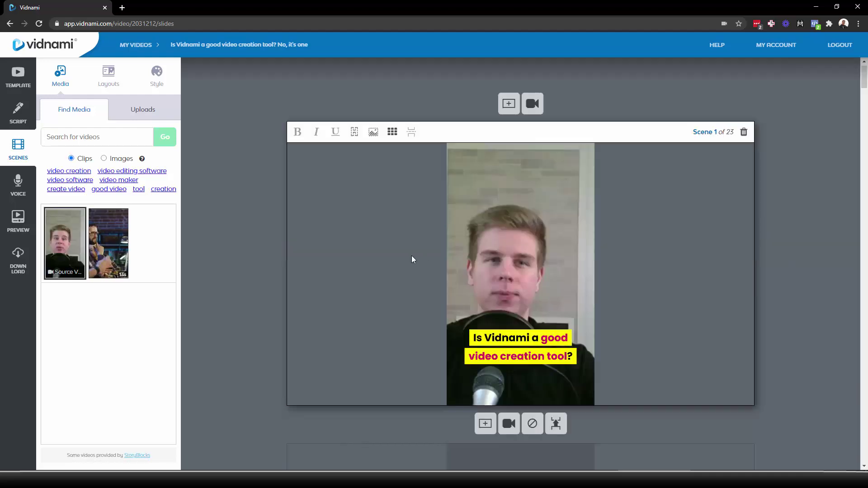
# Select Scene 1 of the 23 generated scenes, then go to the My Videos library.
pyautogui.scroll(-5, 544, 247)
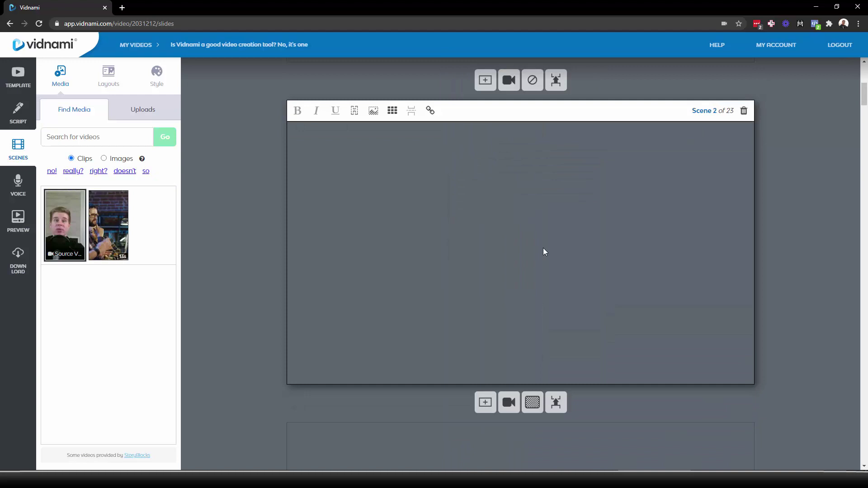
pyautogui.click(543, 251)
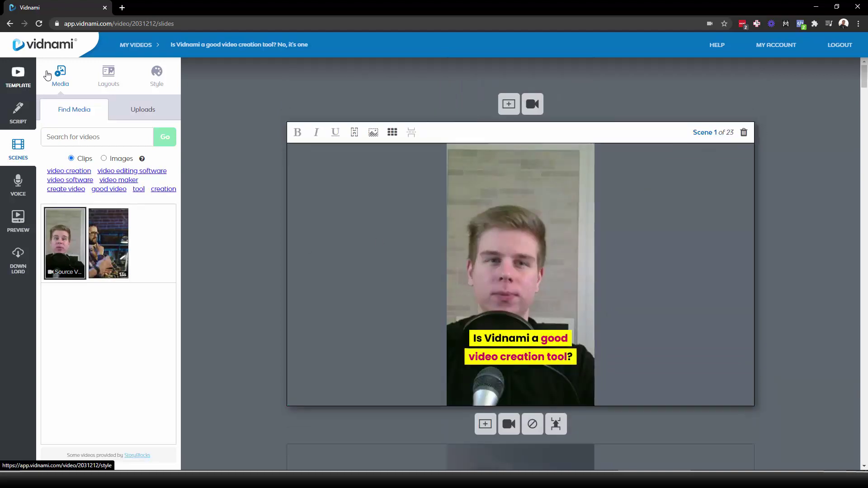
pyautogui.click(136, 45)
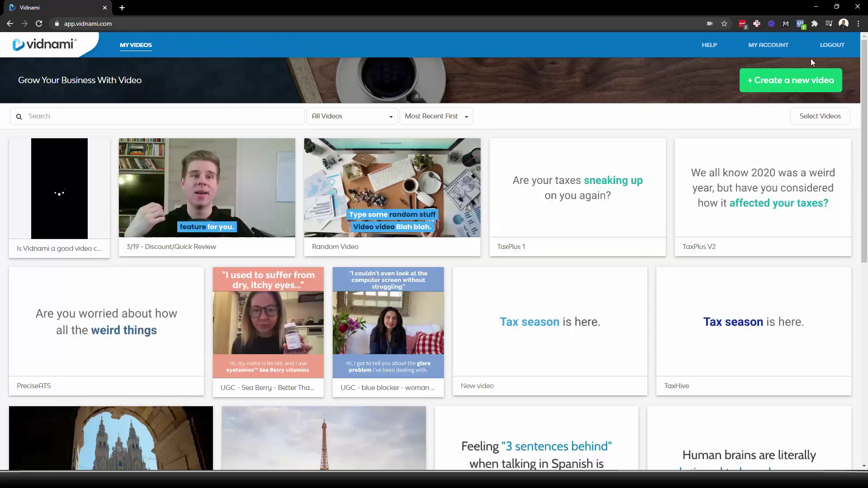
# Start a new video with the Neon Yellow template, paste the script, and generate 25 scenes.
pyautogui.click(790, 80)
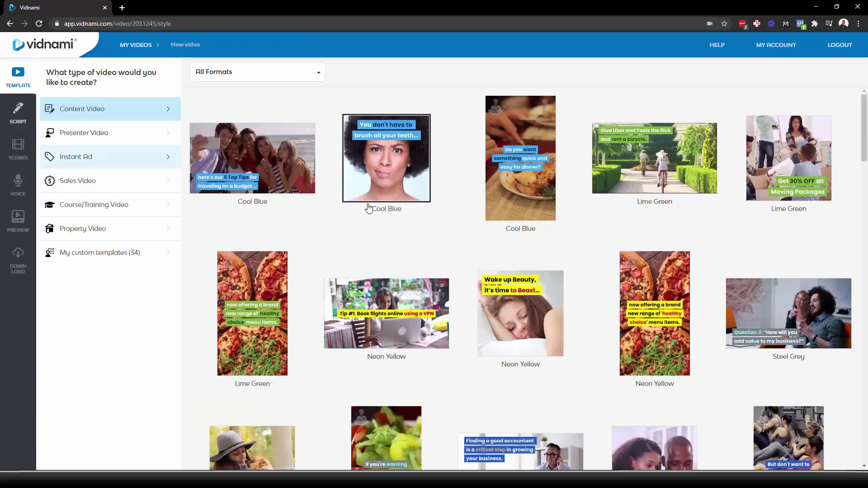
pyautogui.scroll(-3, 639, 276)
pyautogui.scroll(3, 639, 275)
pyautogui.click(645, 320)
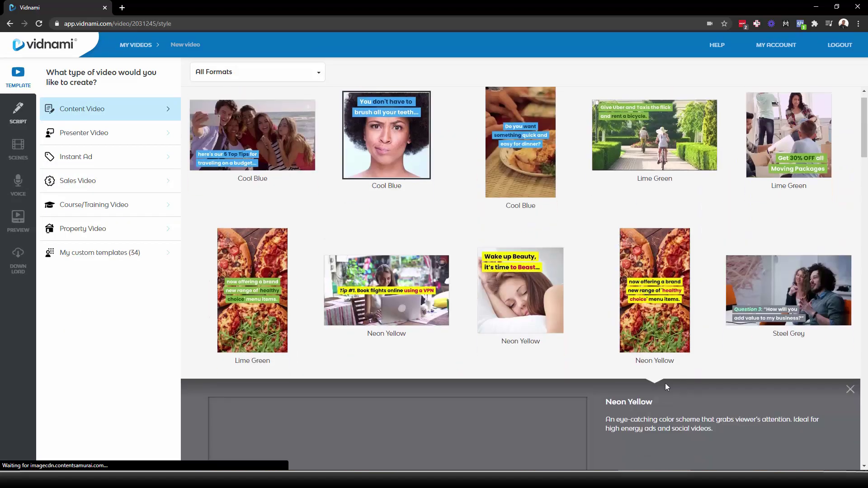
pyautogui.click(709, 383)
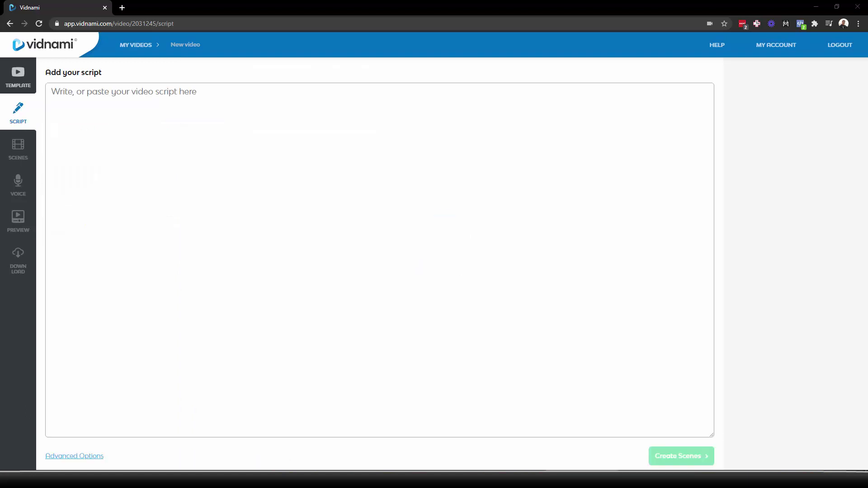
pyautogui.write("Is Vidnami a good video creation tool? No. It's one of the best. I've created hundreds of videos with it and no other tool make it this easy to create beautiful videos. The only problem? It can be expensive. But I have good news! You can get a 25% discount by using the link in the description! But wait, there's more. ;) Sometimes they have discounts of up to 40%! To see if one of them is running right now just check out the text review on VideosAndPersuasion.com (link in description). If there's a promo box at the top of the page, that means there's a 40% discount available. If there isn't... Well... That means you're going to have to wait 3 or 4 months until there IS a discount available. You can also enter your email into the 40% discount watchlist box & we'll email you when there is a discount. Don't worry, we won't send you any other emails or spam you. This is PURELY to let you know when there's a discount available!")
pyautogui.click(663, 452)
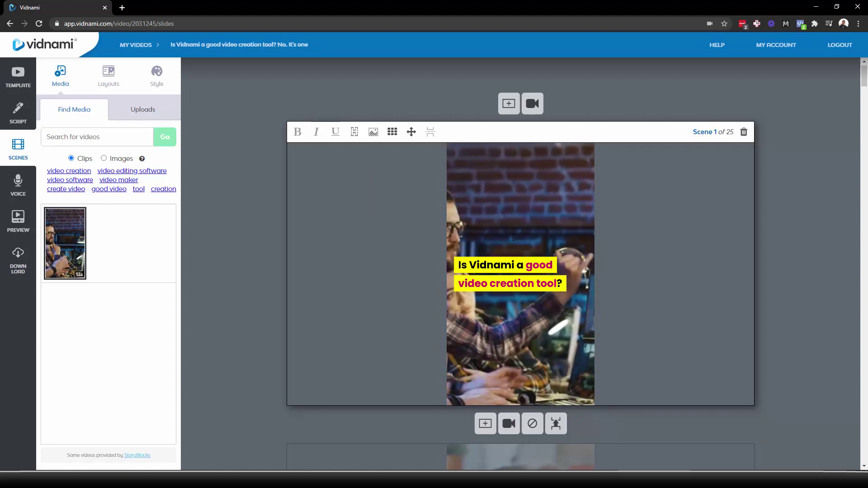
# Move Scene 1's caption to bottom centre and use a teal-and-purple timeline clip as background.
pyautogui.click(392, 132)
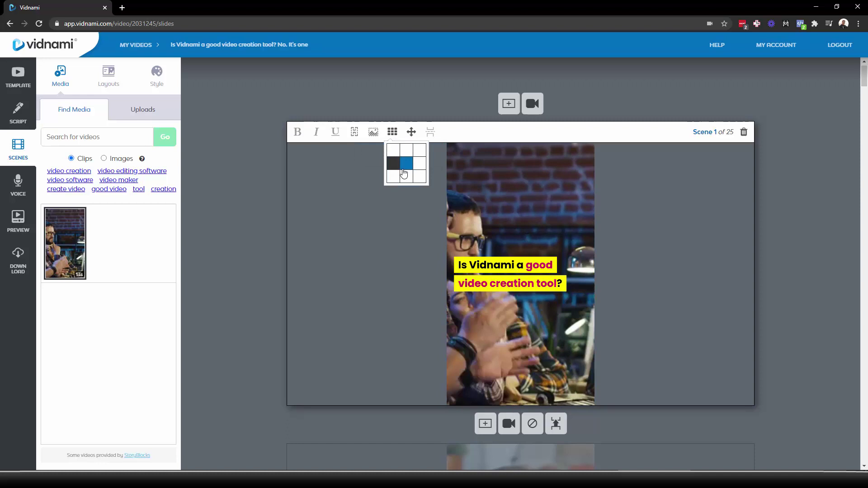
pyautogui.click(404, 177)
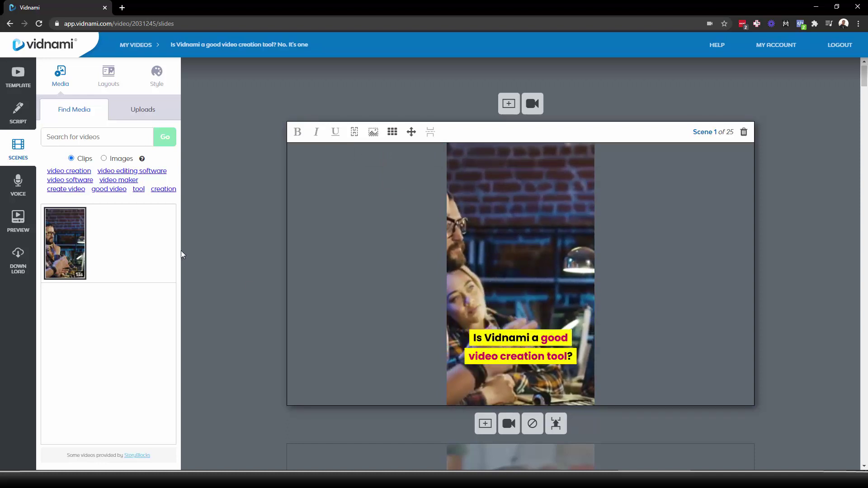
pyautogui.click(87, 181)
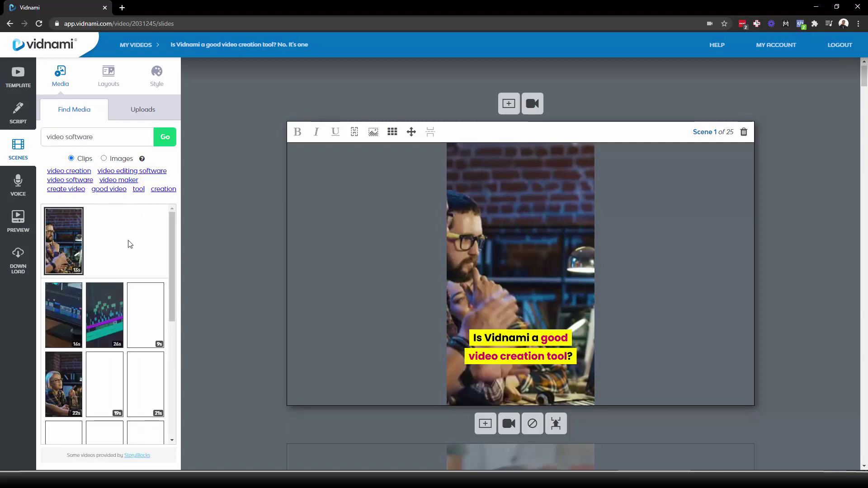
pyautogui.click(104, 315)
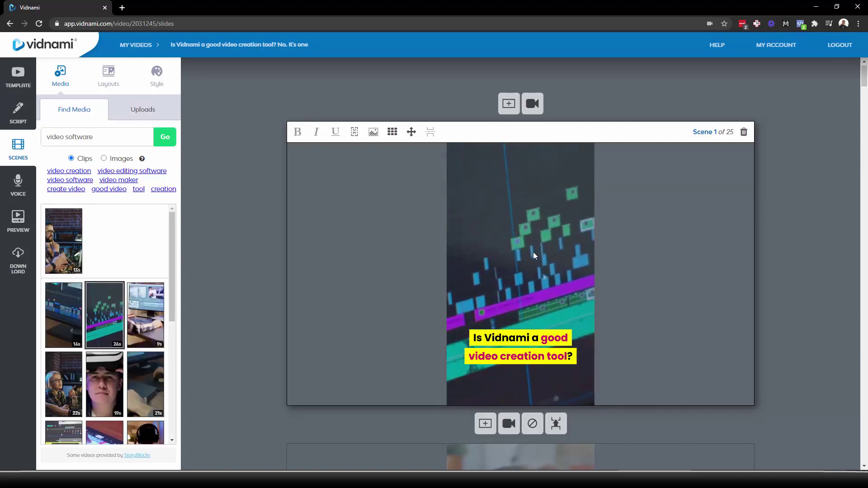
# Move to Scene 3 and place its caption at the bottom centre.
pyautogui.scroll(-5, 532, 252)
pyautogui.click(532, 253)
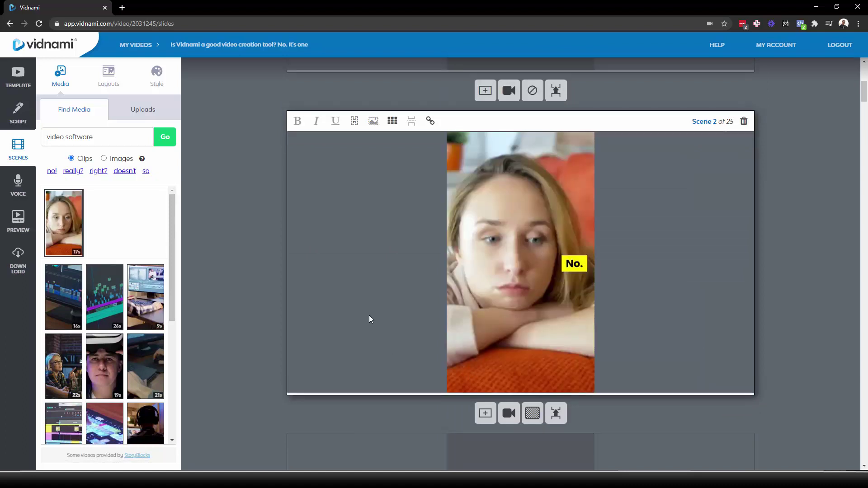
pyautogui.scroll(-1, 536, 270)
pyautogui.scroll(-4, 536, 270)
pyautogui.click(528, 265)
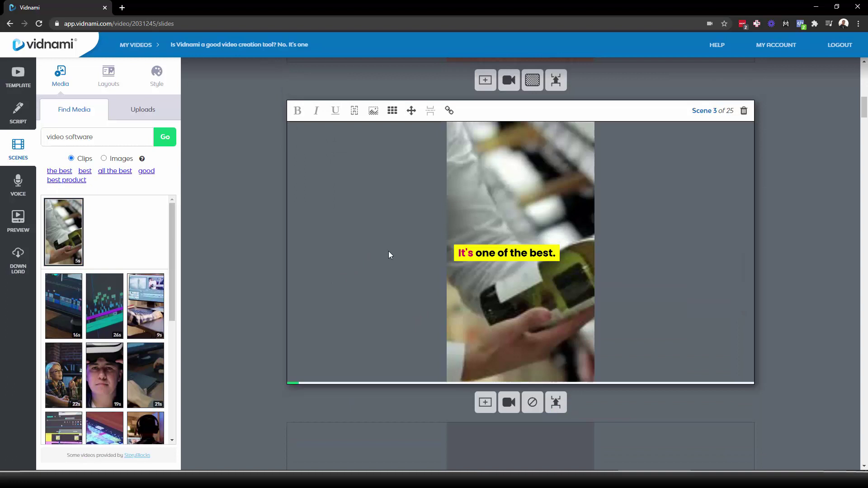
pyautogui.click(392, 110)
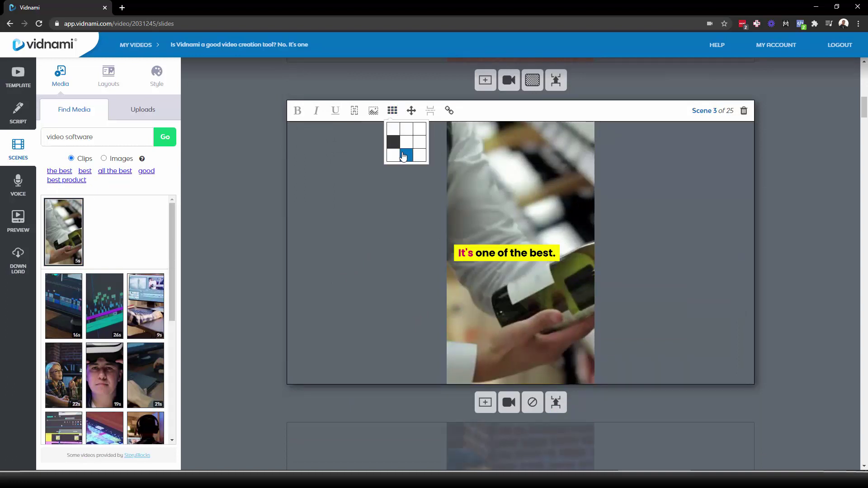
pyautogui.click(405, 153)
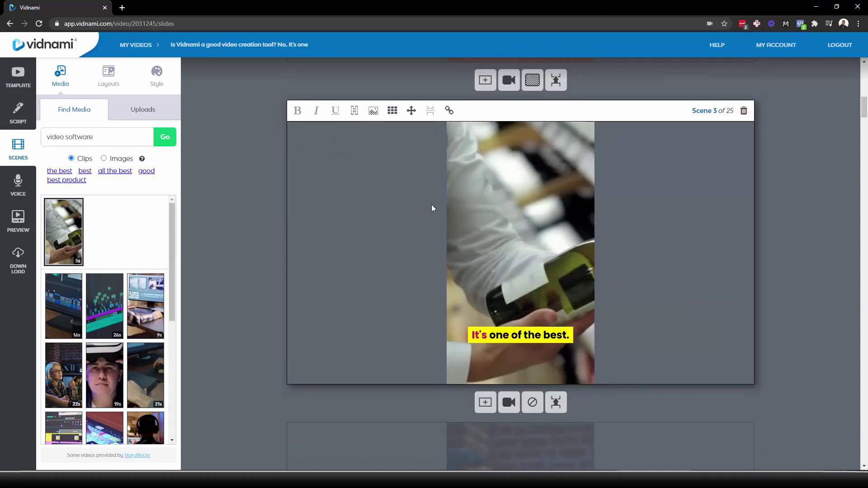
# Search stock clips for 'fireworks' and use the first 19-second fireworks clip for Scene 3.
pyautogui.click(104, 139)
pyautogui.write('fireworks')
pyautogui.press('Return')
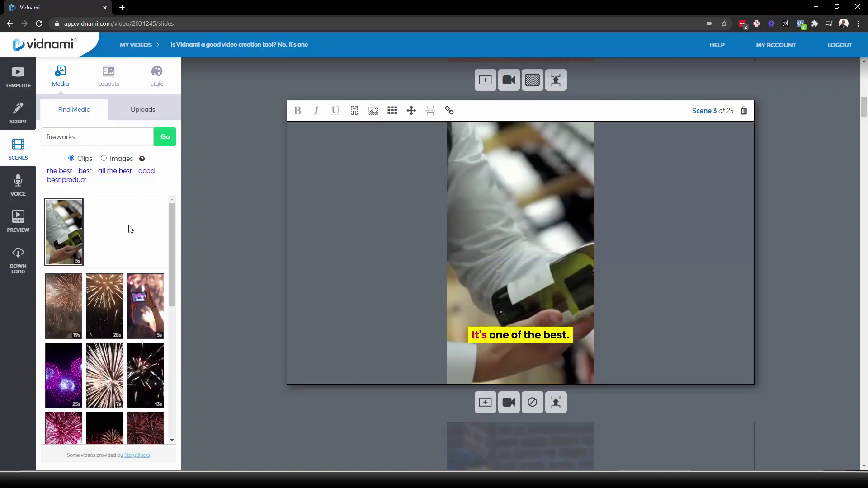
pyautogui.click(107, 291)
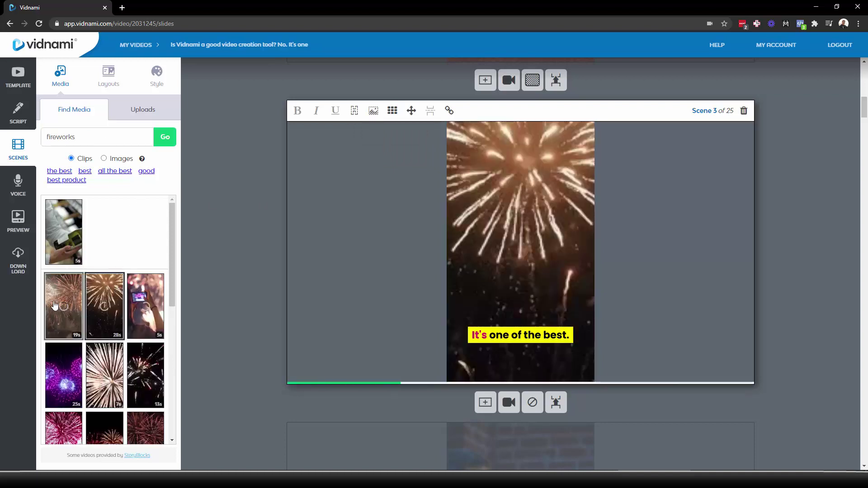
pyautogui.click(61, 301)
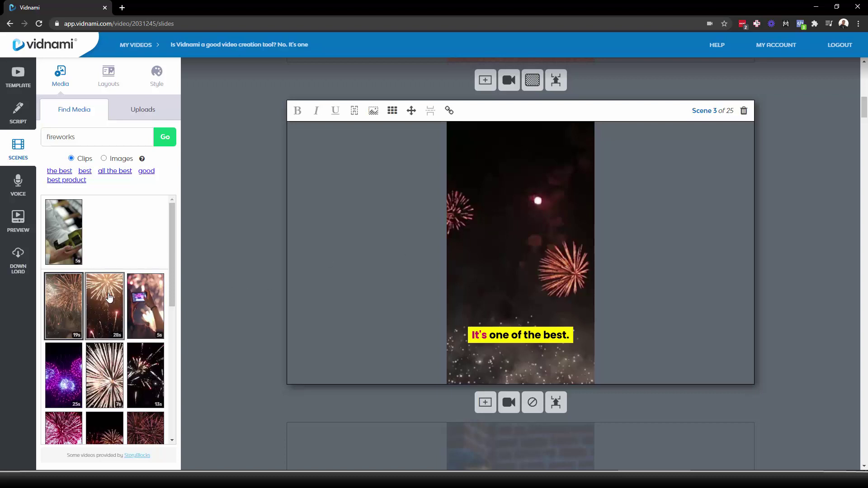
pyautogui.click(115, 323)
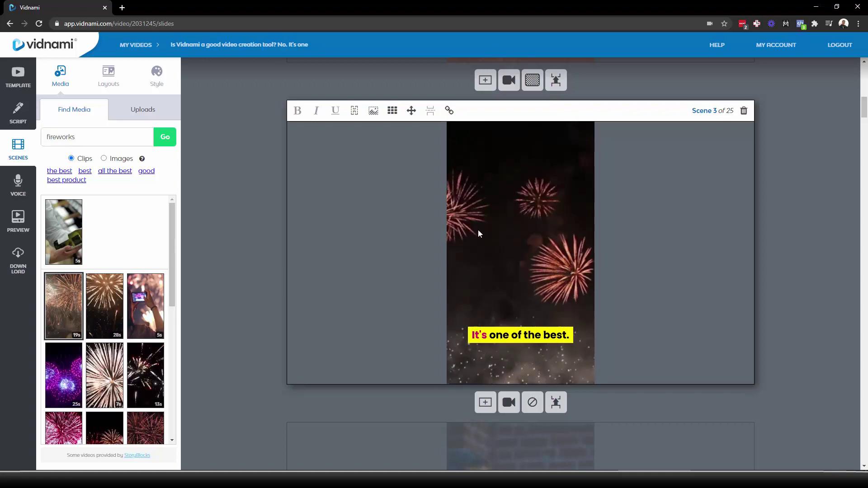
# Try the background zoom and right/left caption positions, then return the caption to bottom centre.
pyautogui.click(412, 112)
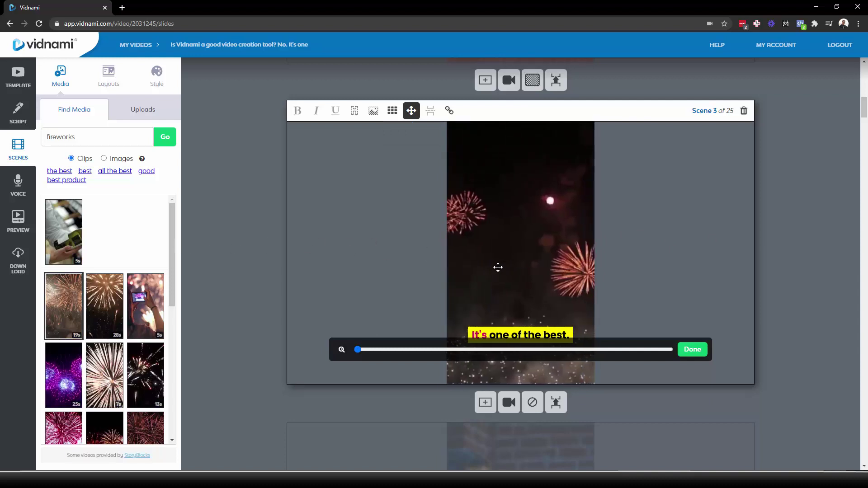
pyautogui.click(700, 349)
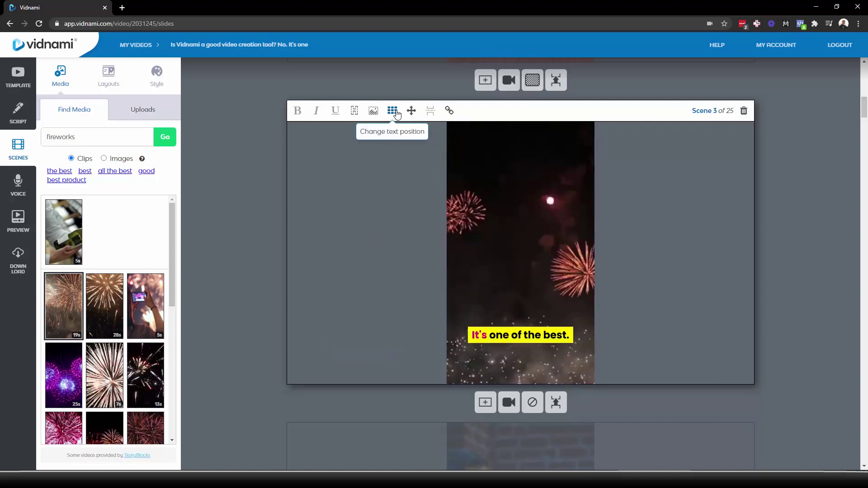
pyautogui.click(392, 110)
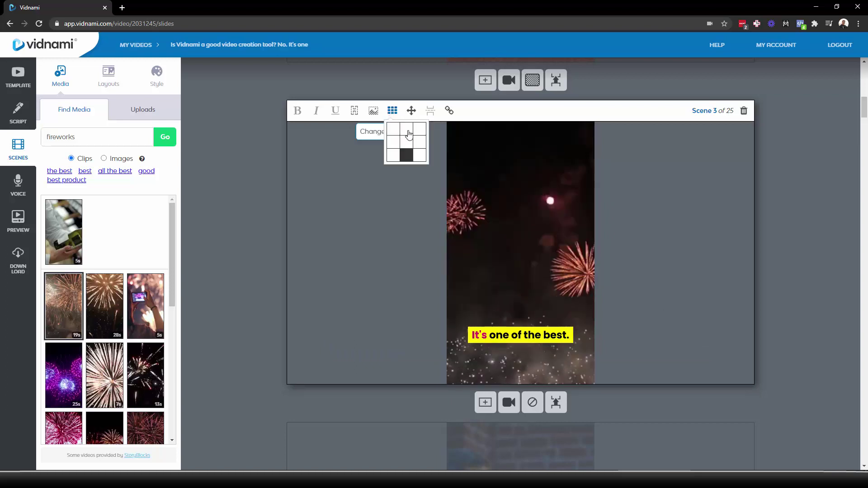
pyautogui.click(423, 141)
pyautogui.click(392, 110)
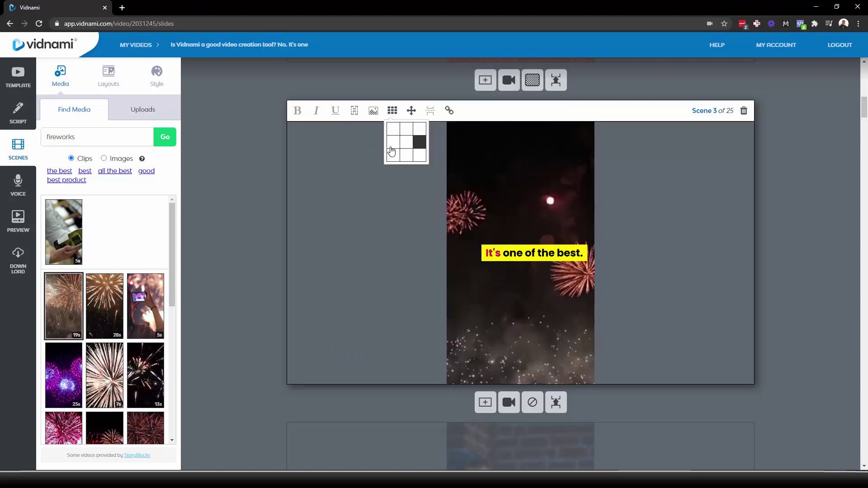
pyautogui.click(385, 138)
pyautogui.click(391, 110)
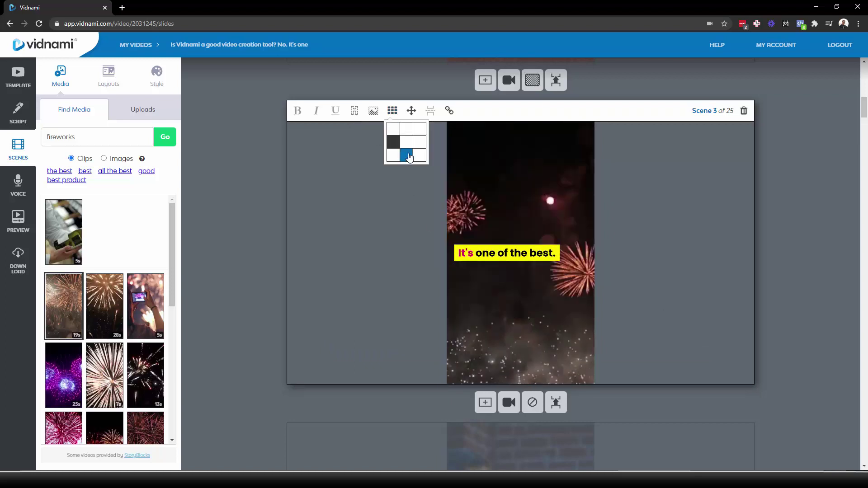
pyautogui.click(405, 156)
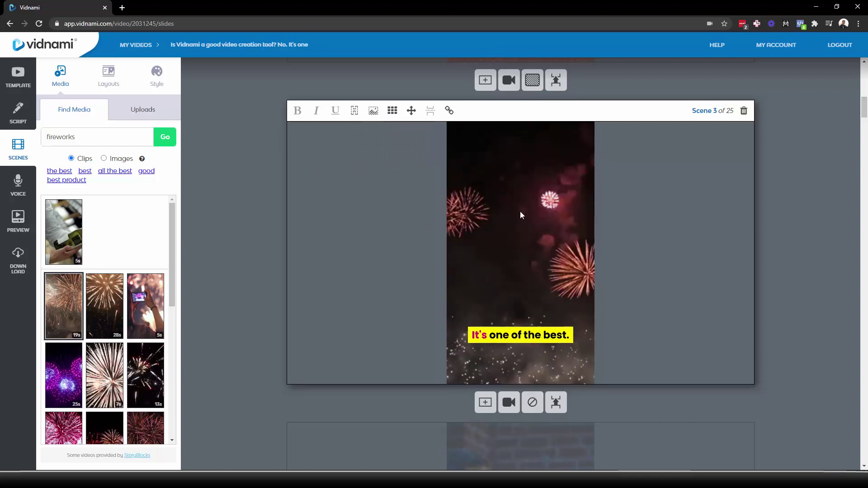
# Remove the red highlight from "It's" and underline it, keeping the fireworks clip visible.
pyautogui.click(489, 336)
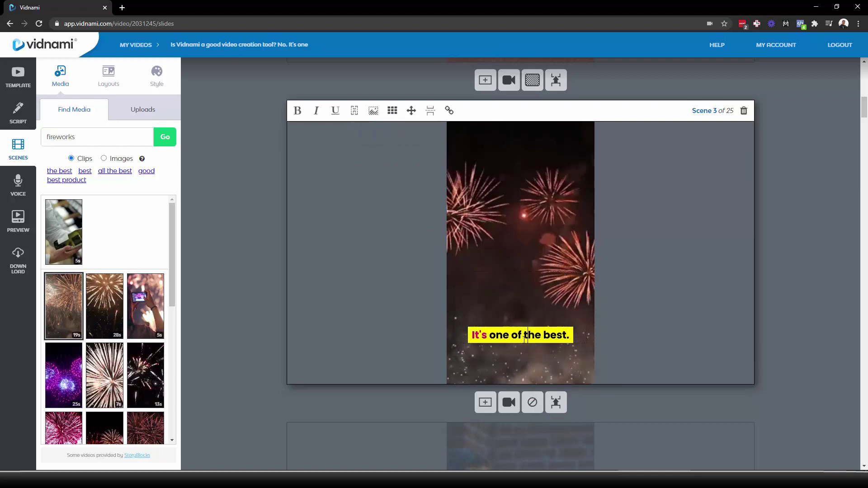
pyautogui.hotkey('ctrl', 'b')
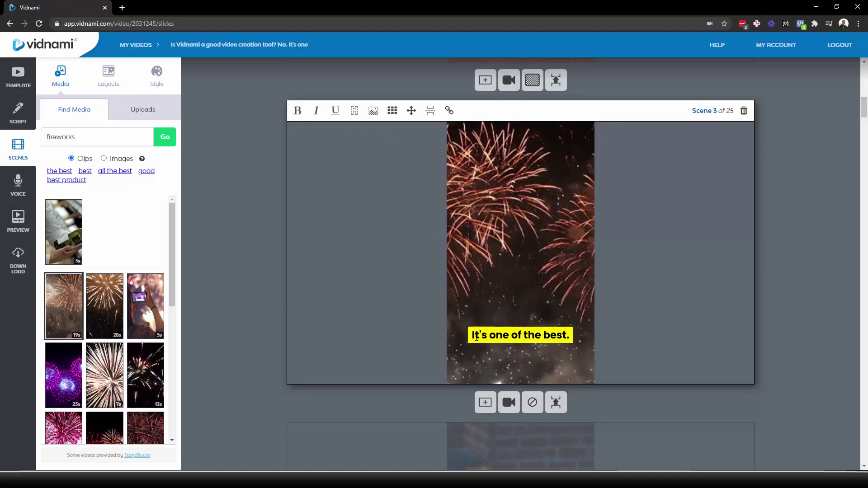
pyautogui.doubleClick(489, 339)
pyautogui.click(335, 110)
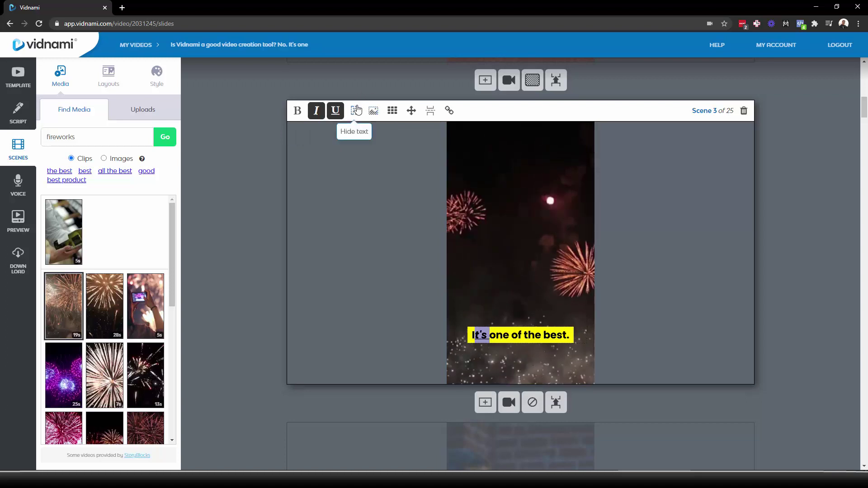
pyautogui.click(355, 111)
pyautogui.click(374, 110)
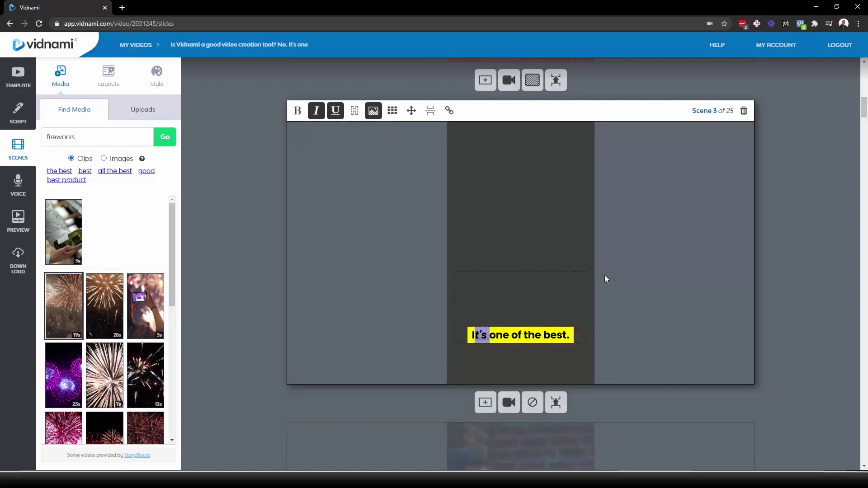
pyautogui.click(373, 111)
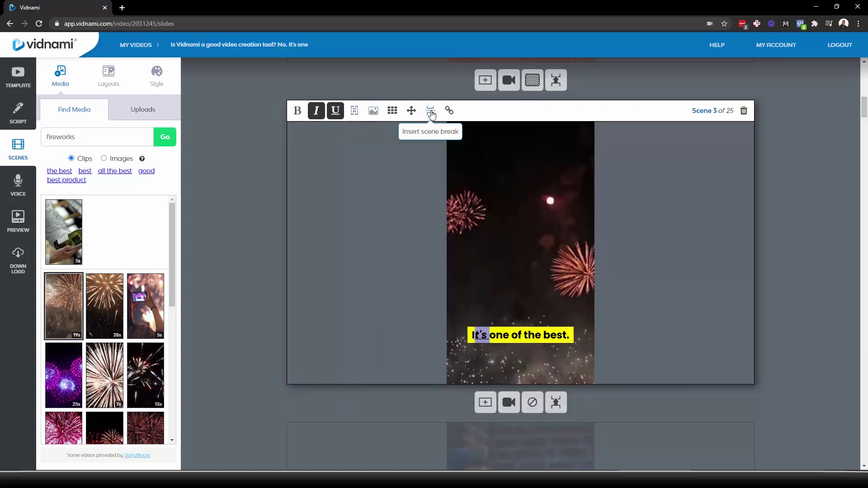
# Insert a scene break after "one", splitting the caption into "It's one" and "of the best.".
pyautogui.click(504, 305)
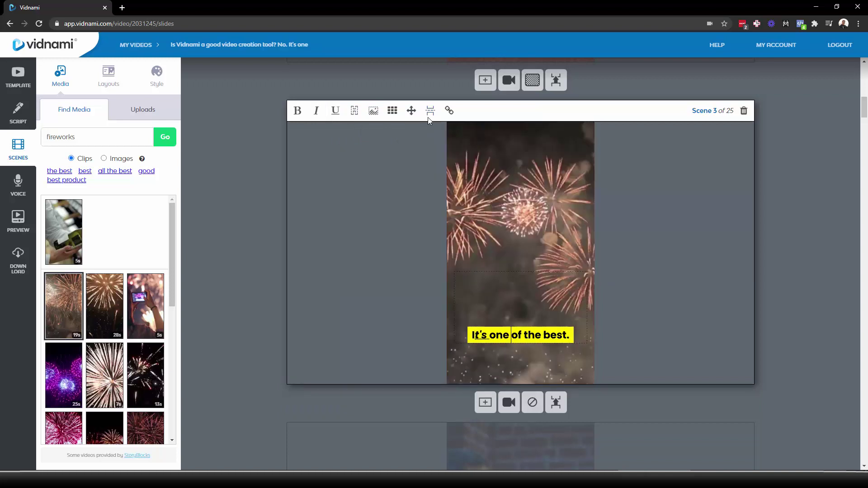
pyautogui.click(430, 113)
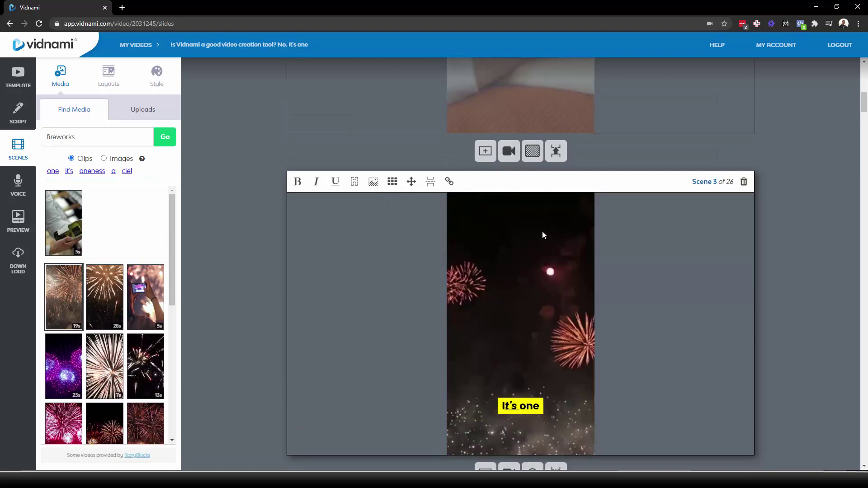
pyautogui.scroll(-2, 541, 221)
pyautogui.scroll(-5, 541, 216)
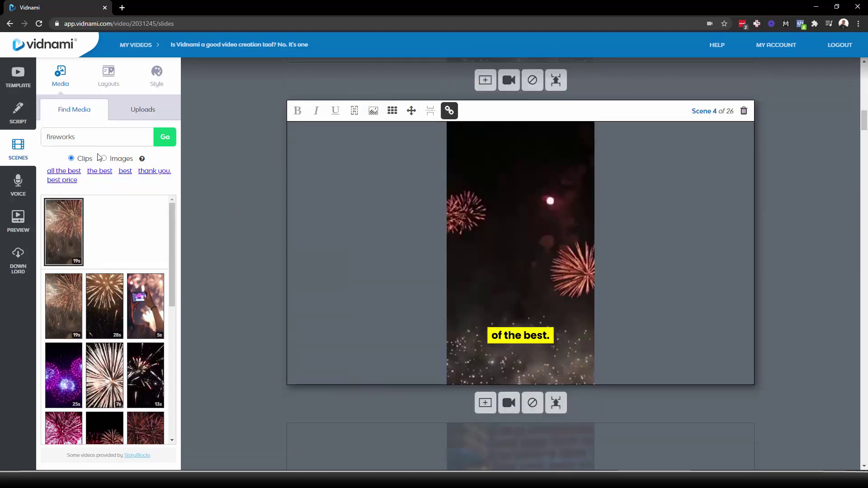
# Open the video's style settings and scroll through them.
pyautogui.click(166, 87)
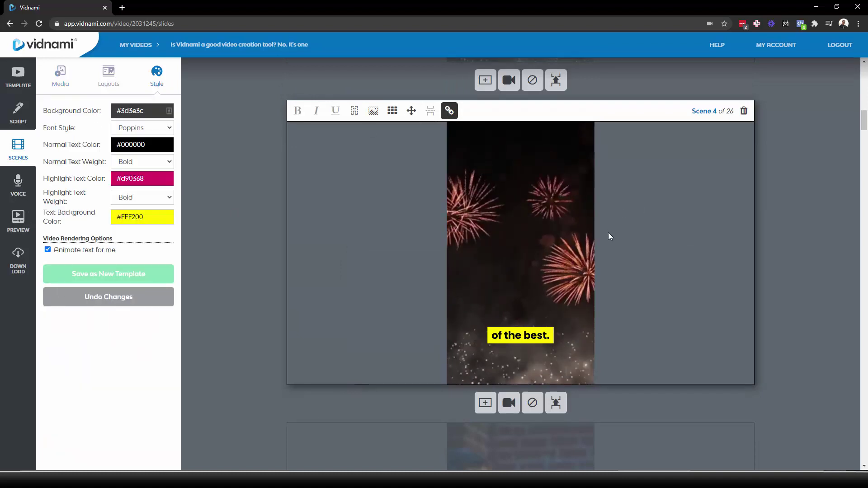
pyautogui.scroll(-3, 606, 237)
pyautogui.scroll(-10, 602, 245)
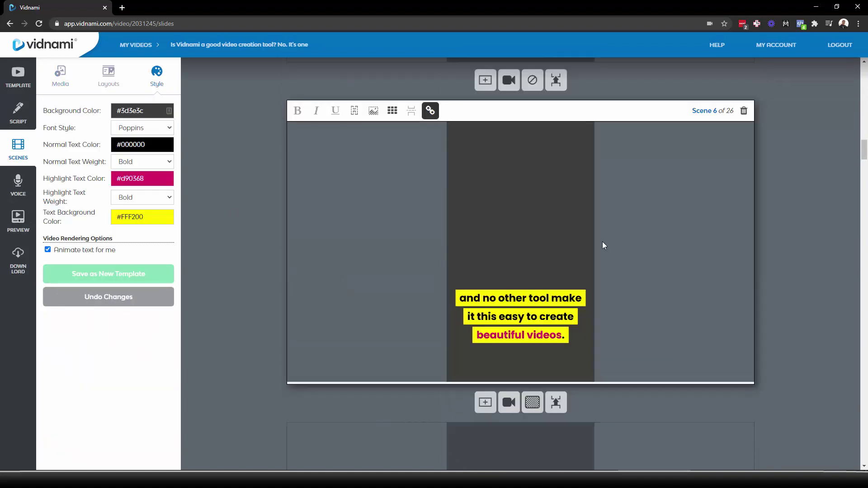
pyautogui.scroll(-15, 595, 265)
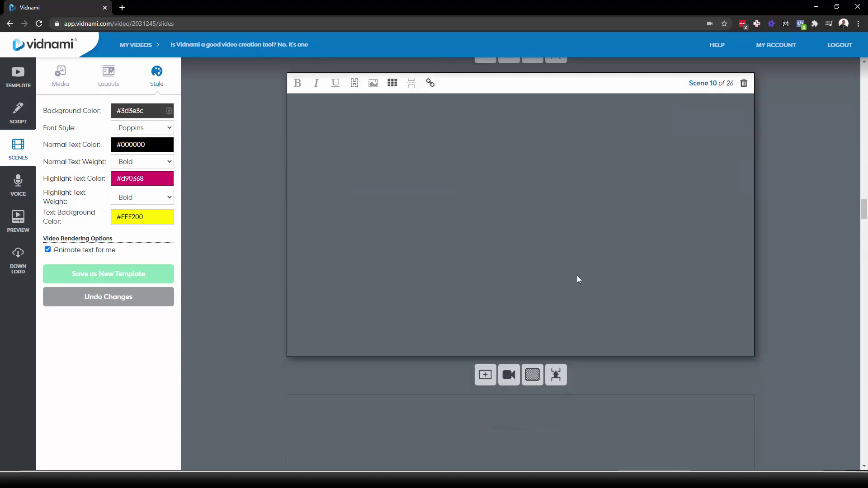
pyautogui.scroll(-10, 548, 257)
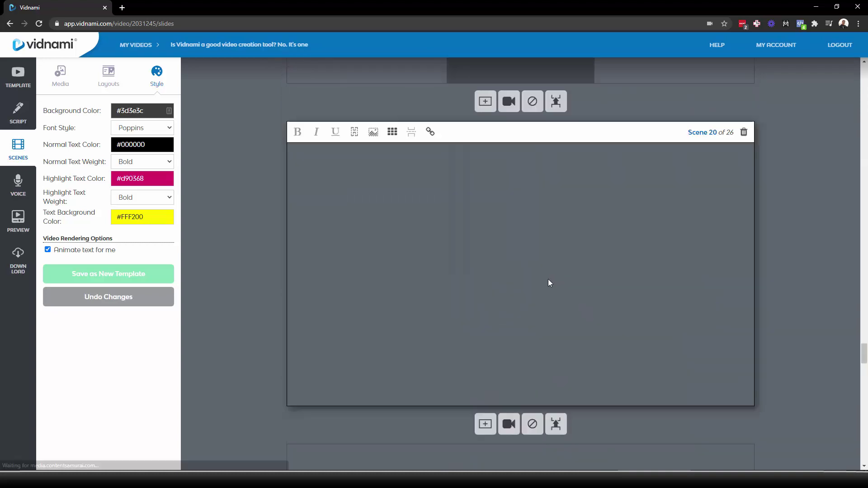
pyautogui.scroll(-10, 542, 280)
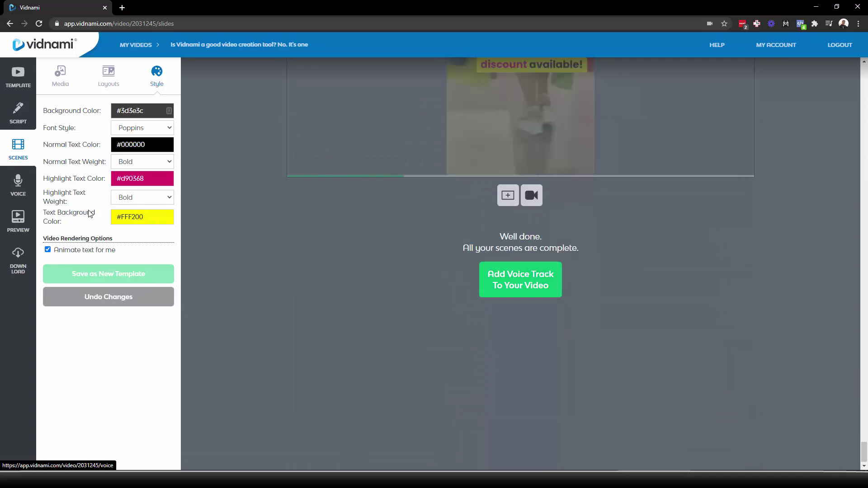
# In the Voice step choose Auto-voice and play a sample of the Harry voice.
pyautogui.click(25, 197)
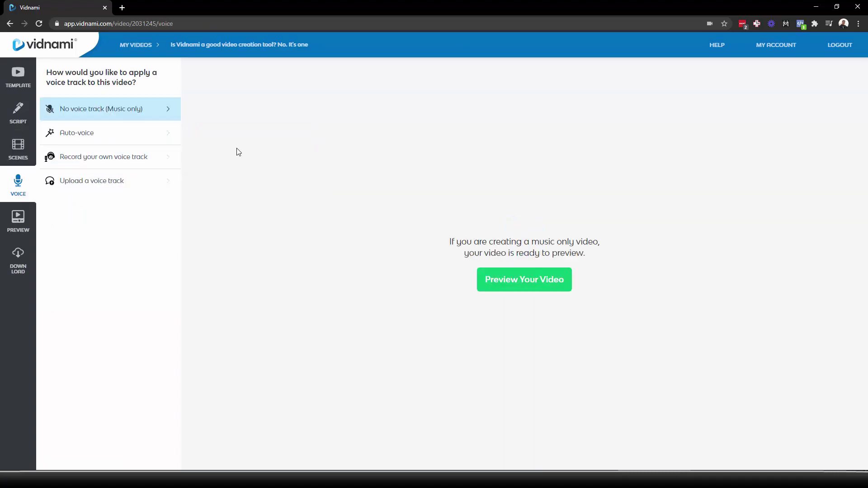
pyautogui.moveTo(130, 107)
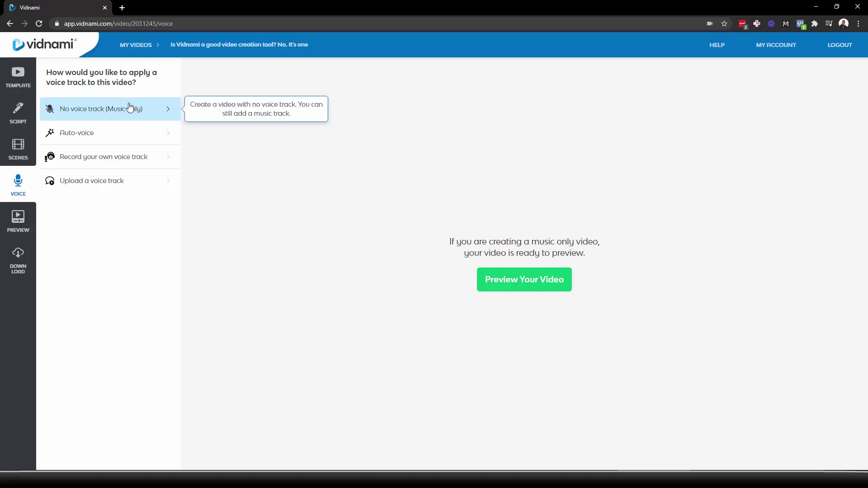
pyautogui.click(128, 133)
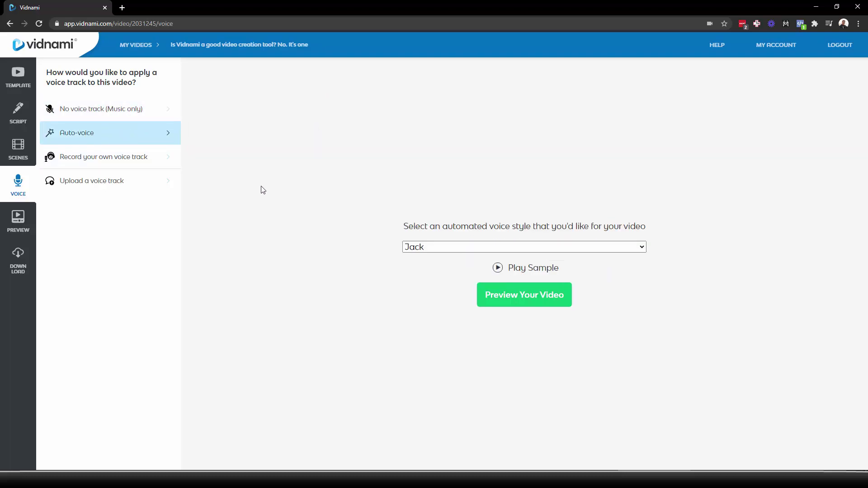
pyautogui.click(461, 248)
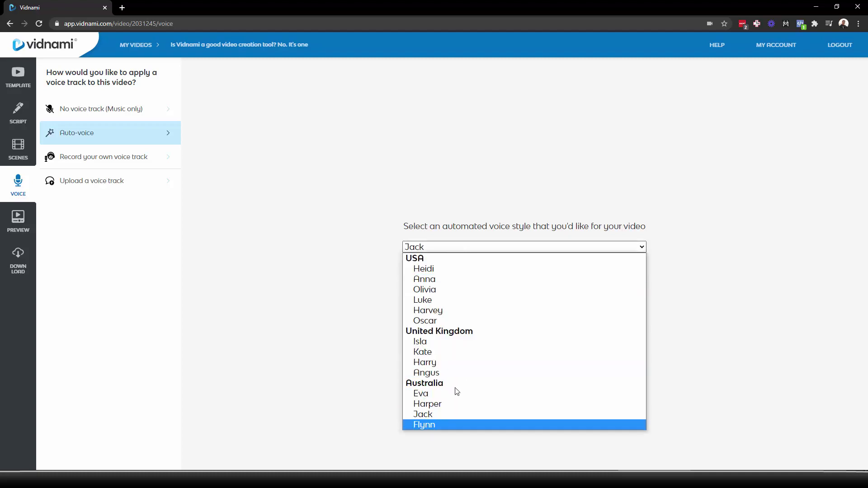
pyautogui.click(425, 362)
pyautogui.click(497, 269)
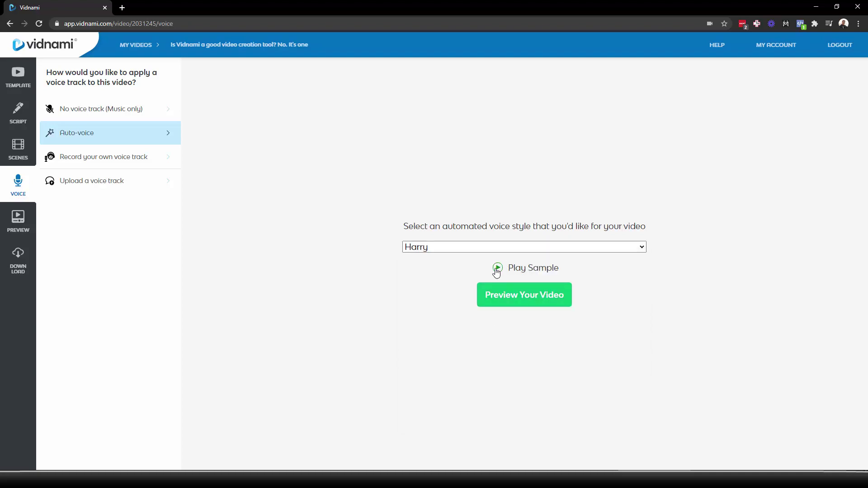
# Select Jack as the automated voice, play his sample, then stop it.
pyautogui.click(464, 251)
pyautogui.click(432, 415)
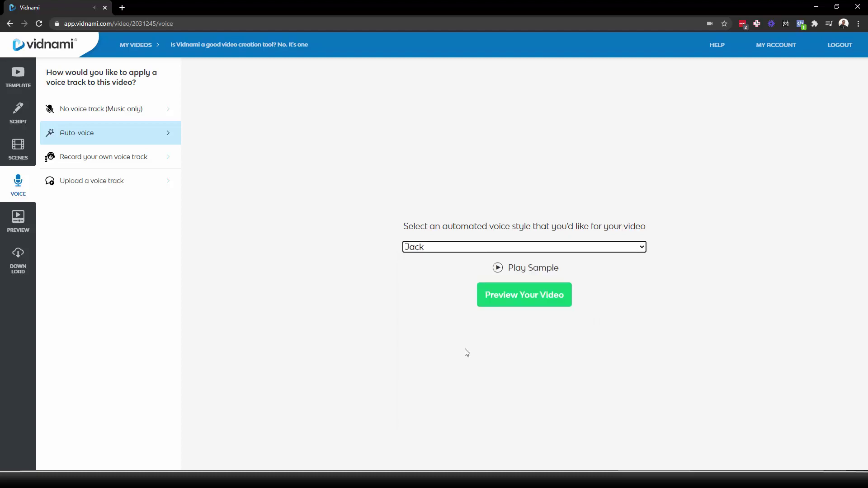
pyautogui.click(498, 269)
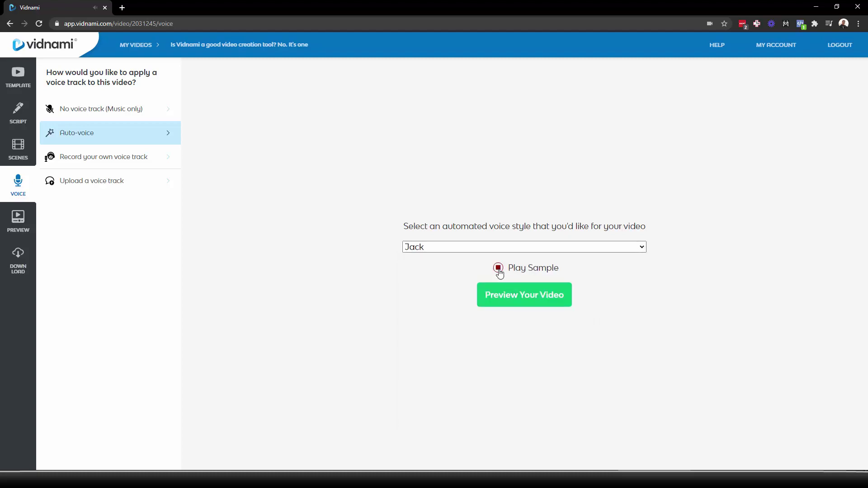
pyautogui.click(499, 269)
pyautogui.click(499, 269)
# Switch to a self-recorded voice track and record four sentences, dismissing the upload error.
pyautogui.click(143, 161)
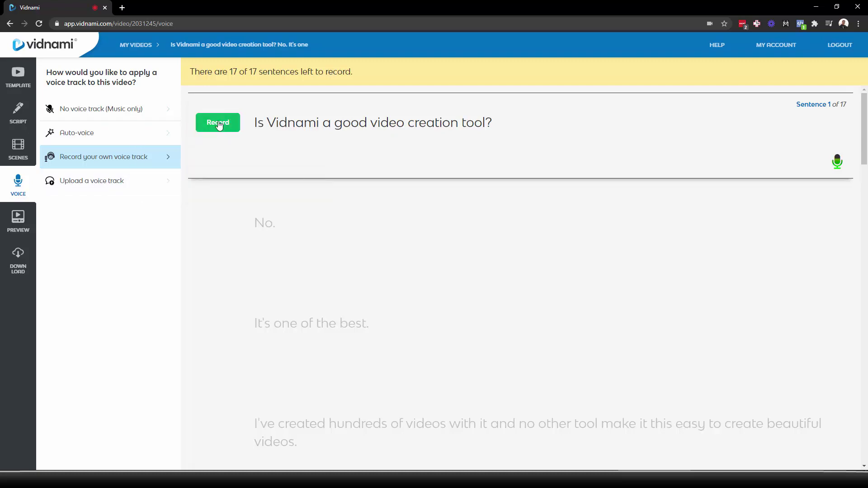
pyautogui.click(231, 128)
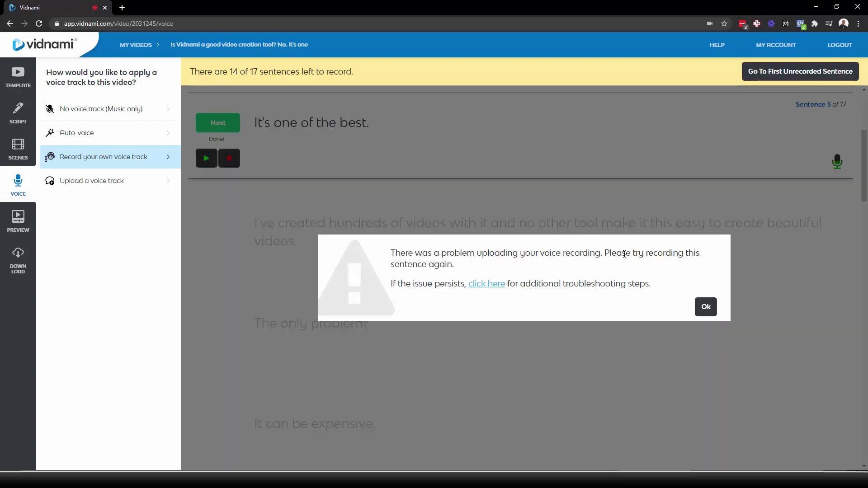
pyautogui.click(706, 306)
pyautogui.click(219, 127)
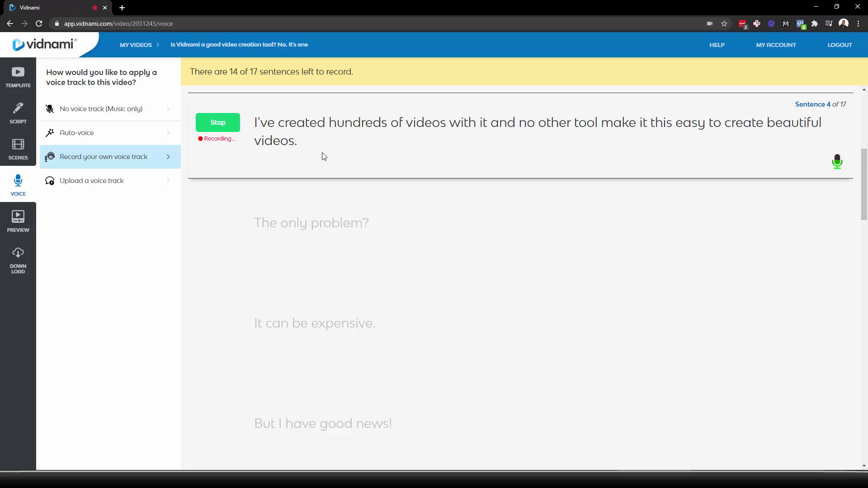
pyautogui.press('space')
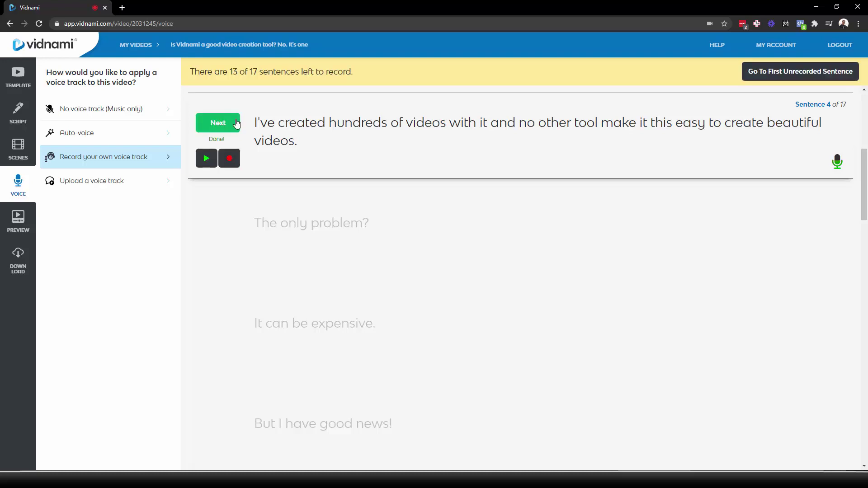
pyautogui.scroll(-9, 490, 231)
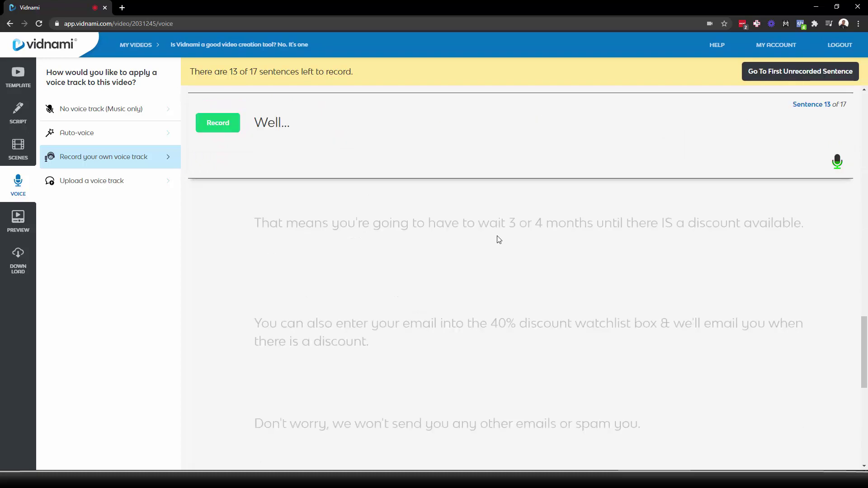
pyautogui.scroll(-3, 379, 240)
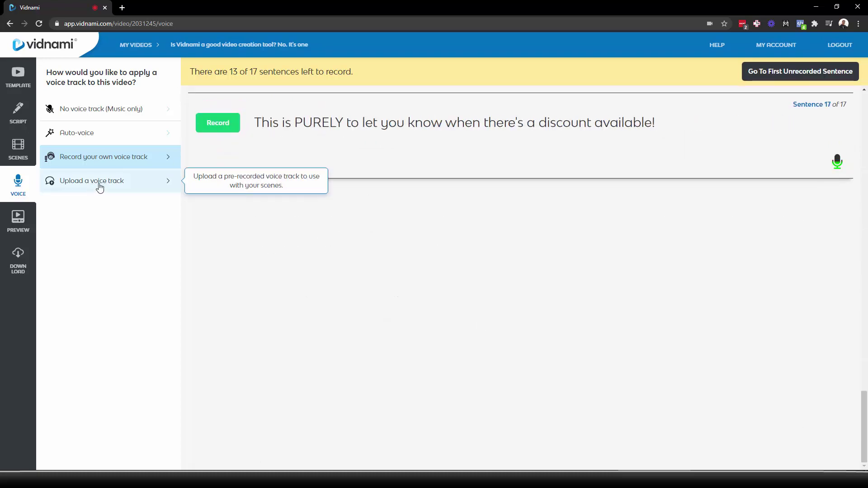
# Replace the recorded voice with the automated Harvey voice and rebuild the 1:08 preview.
pyautogui.click(18, 219)
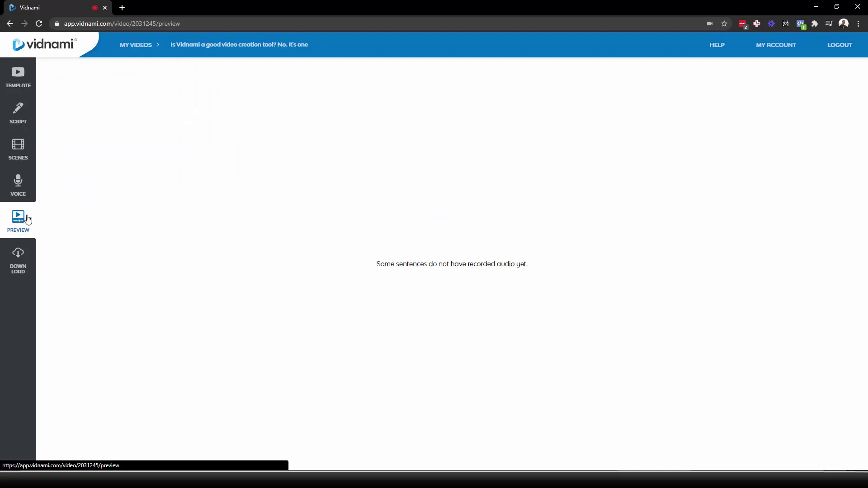
pyautogui.click(21, 193)
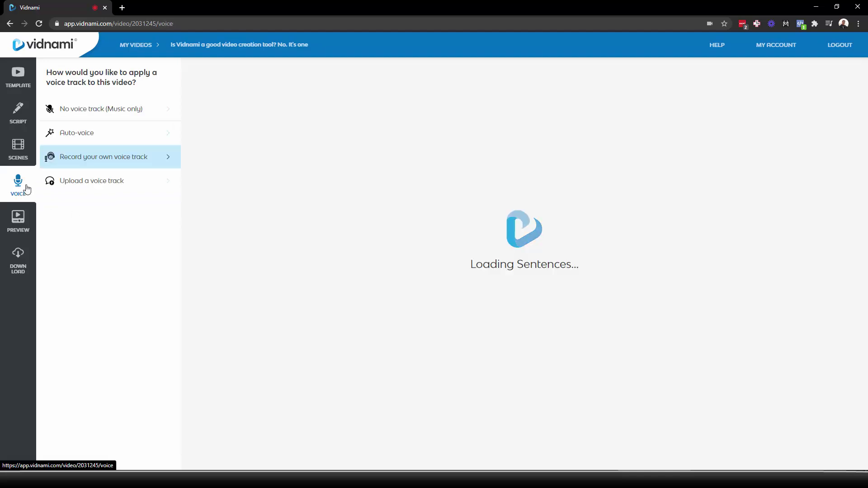
pyautogui.click(106, 133)
pyautogui.click(518, 253)
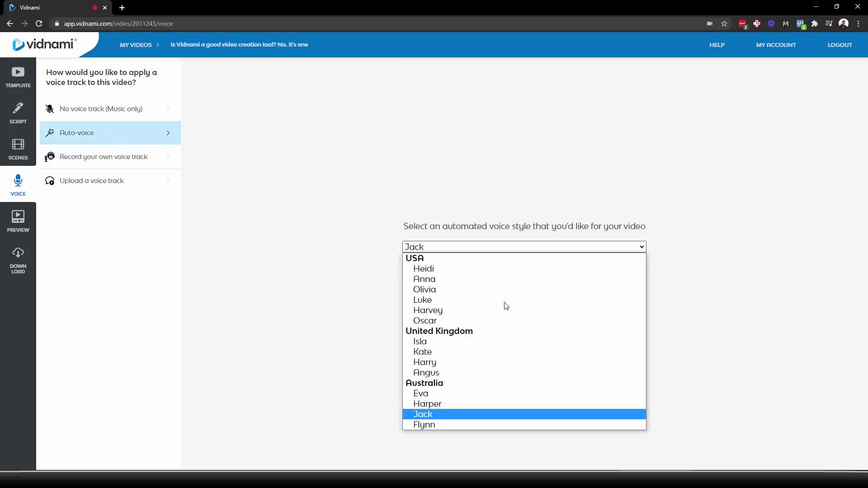
pyautogui.click(482, 310)
pyautogui.click(532, 300)
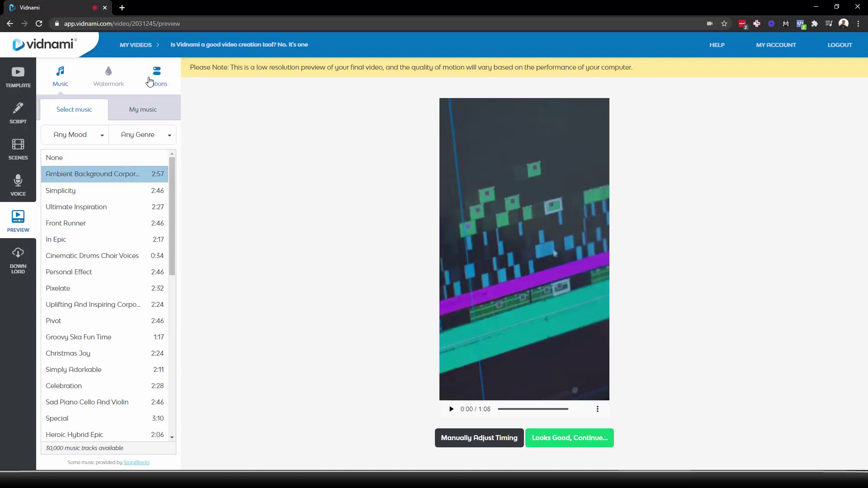
# Check the volume and voice-speed options, play and pause the preview, then approve it for download.
pyautogui.click(157, 78)
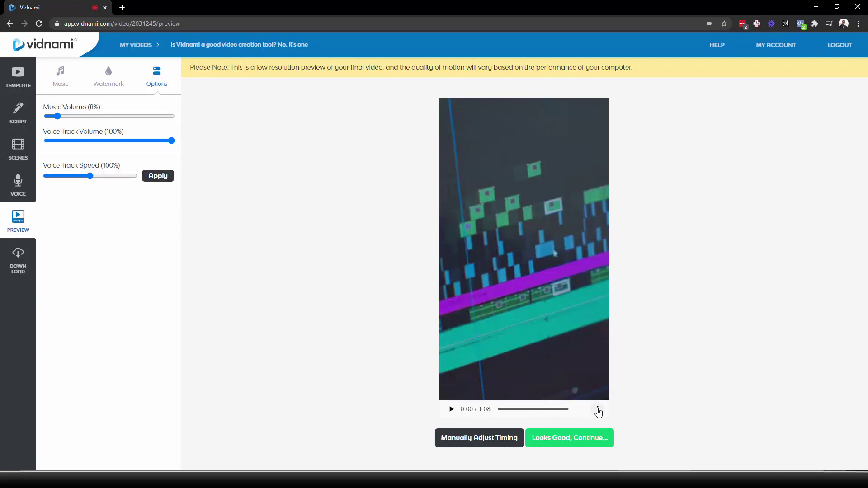
pyautogui.click(597, 410)
pyautogui.click(651, 391)
pyautogui.click(451, 410)
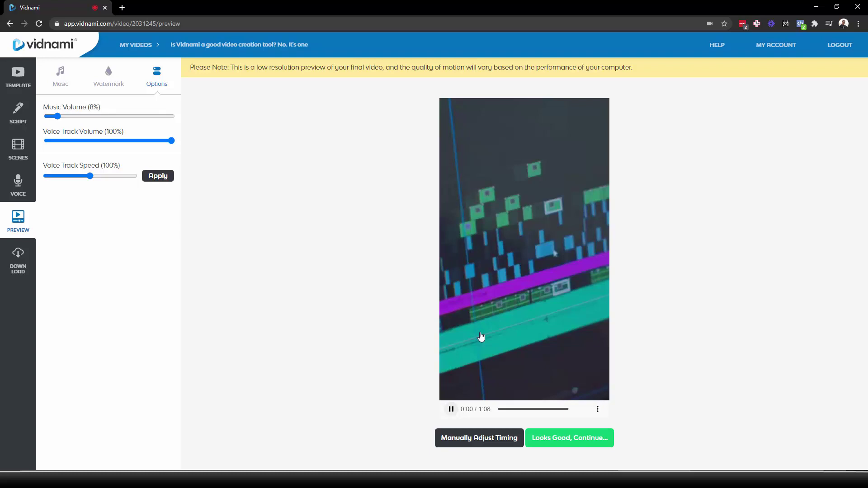
pyautogui.click(451, 409)
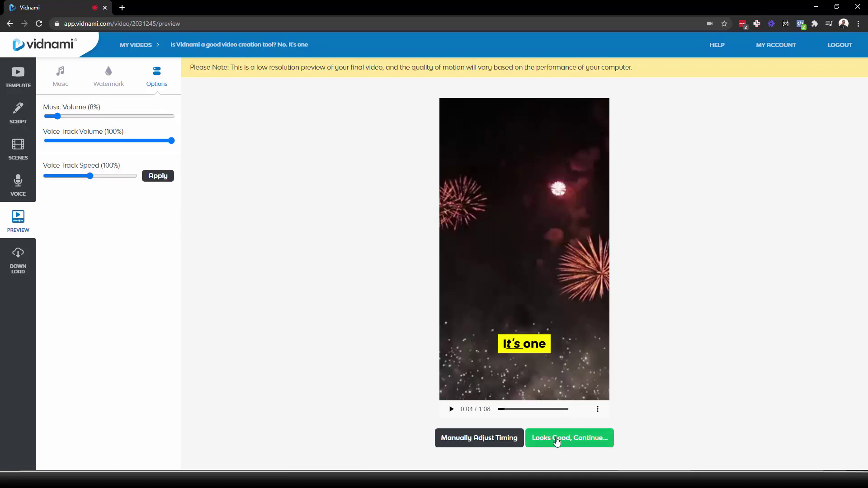
pyautogui.click(556, 441)
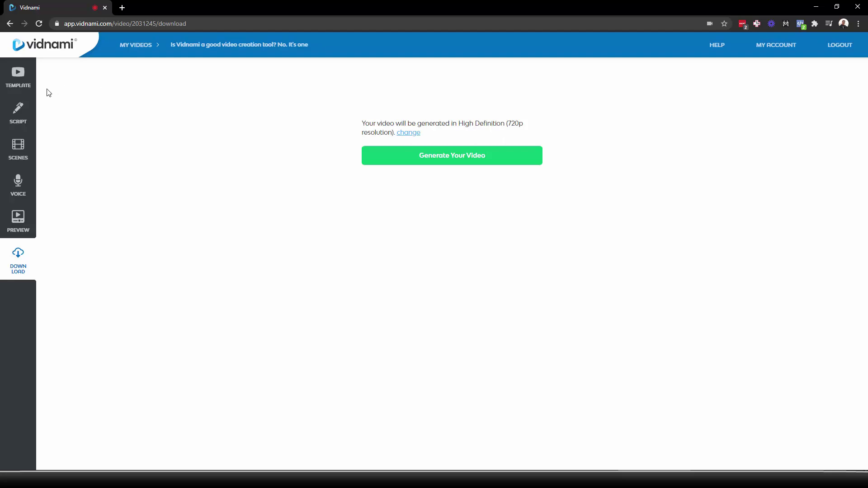
# Leave the download page for the TEMPLATE gallery of Content Video designs.
pyautogui.click(29, 83)
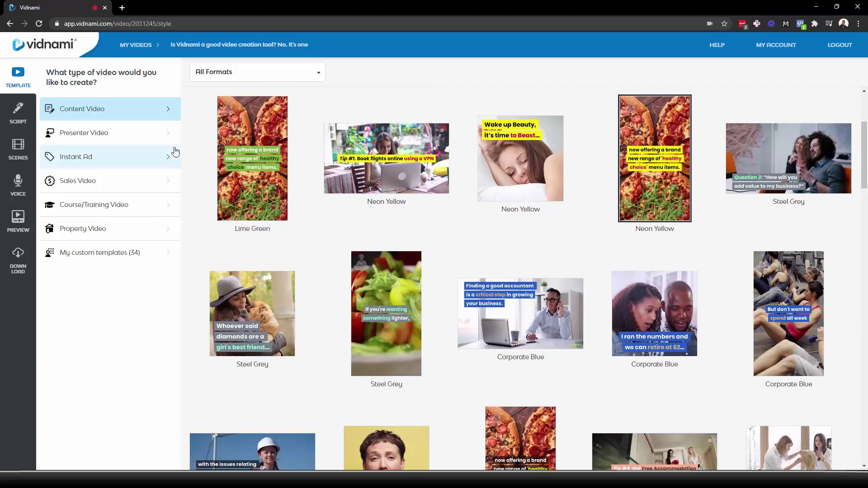
# Browse the Sales Video templates, then switch back to the Content Video category.
pyautogui.click(154, 184)
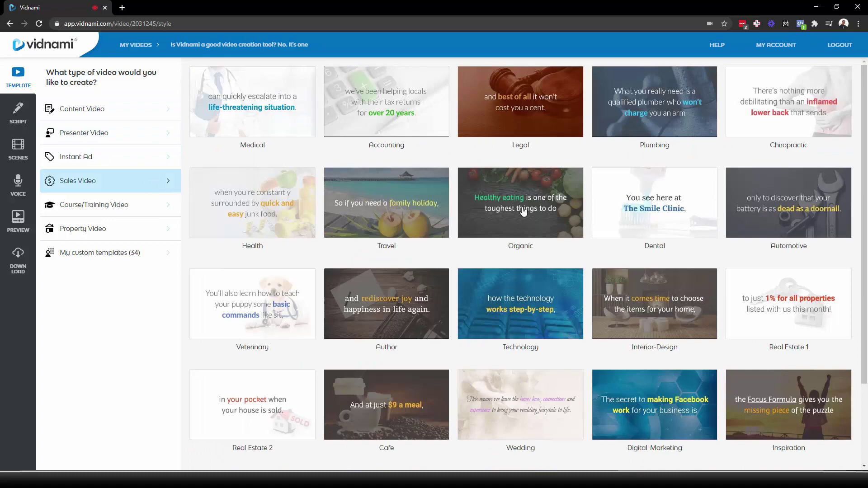
pyautogui.scroll(-2, 531, 213)
pyautogui.scroll(2, 528, 218)
pyautogui.click(108, 118)
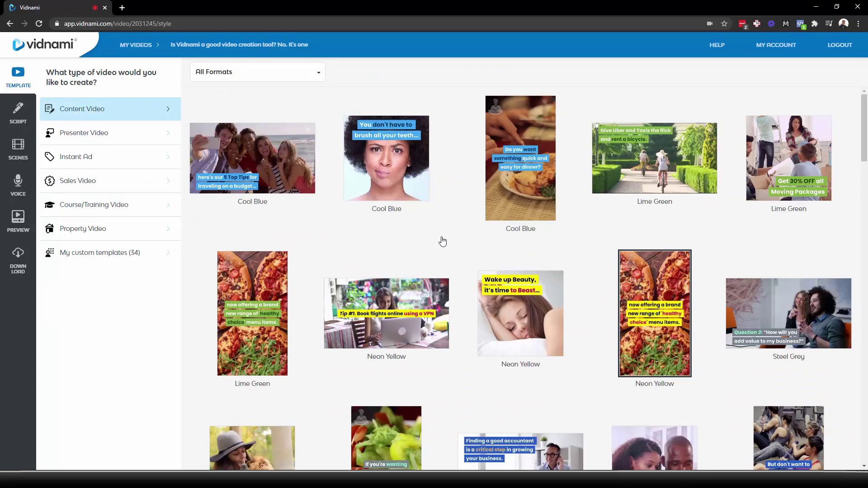
# Open the Cool Blue content template preview and read its medical and health description.
pyautogui.click(283, 183)
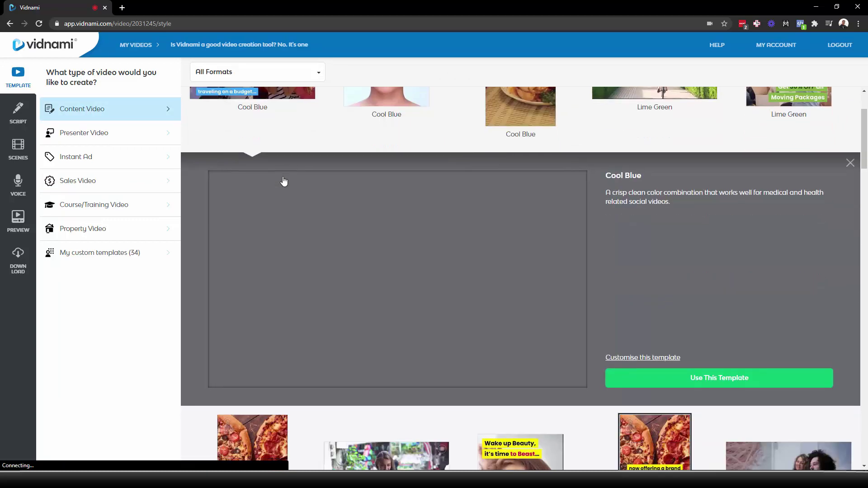
pyautogui.scroll(-2, 300, 225)
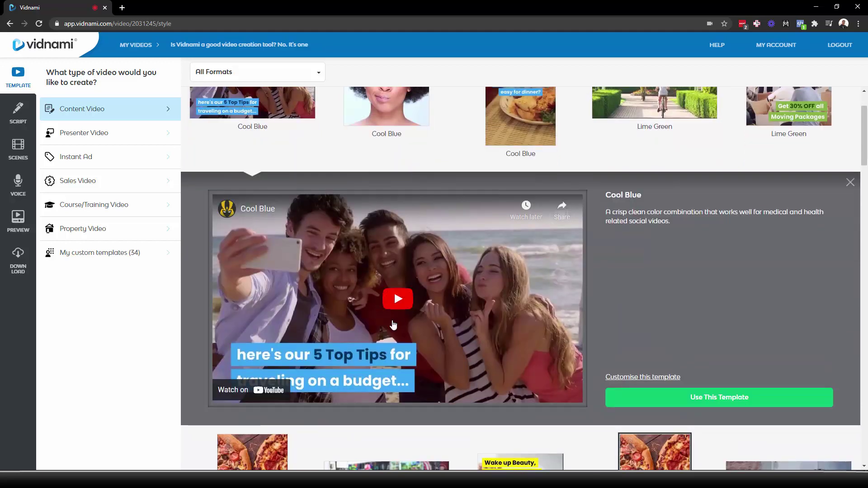
pyautogui.scroll(2, 405, 321)
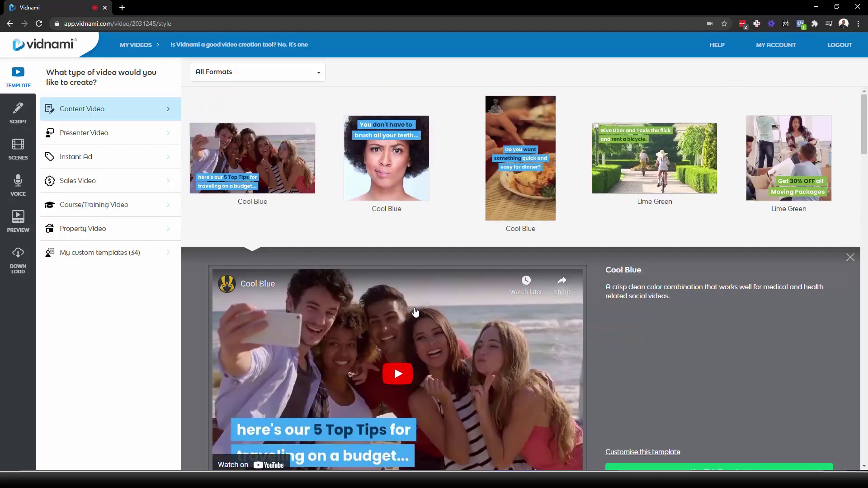
pyautogui.scroll(-4, 413, 325)
pyautogui.scroll(4, 657, 326)
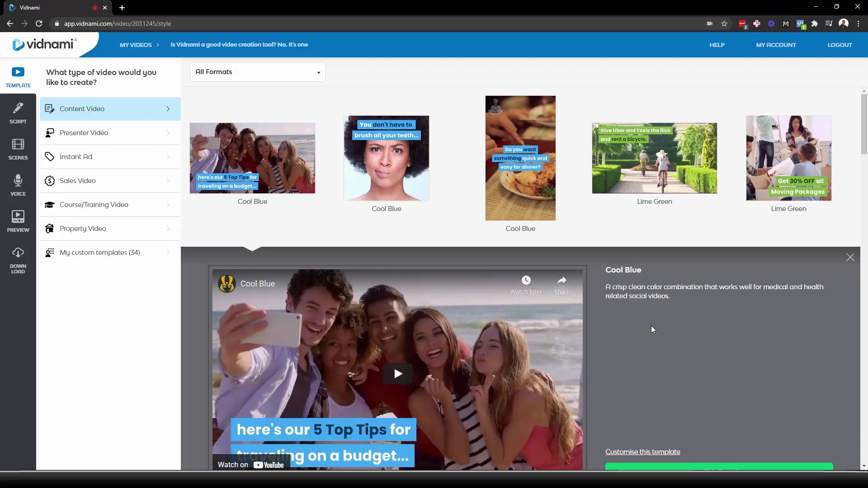
pyautogui.scroll(-4, 651, 325)
pyautogui.scroll(4, 478, 329)
# Browse the Presenter Video templates and preview the Blue Bars design.
pyautogui.click(154, 141)
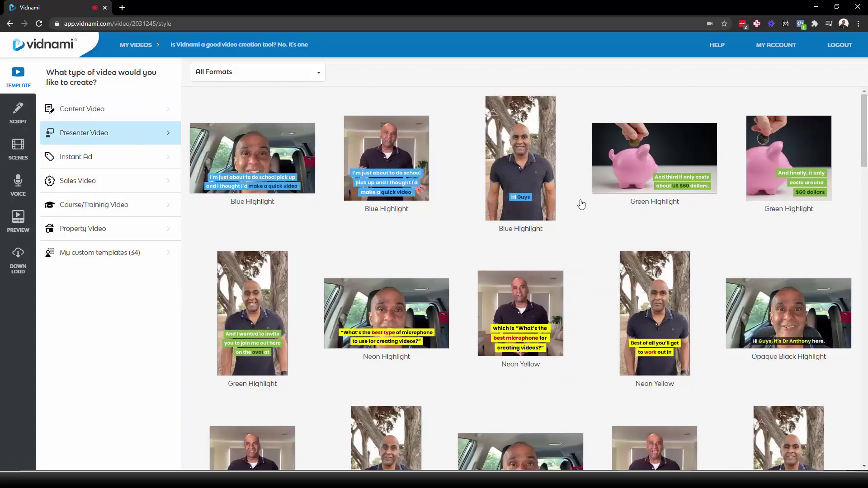
pyautogui.scroll(-5, 581, 203)
pyautogui.scroll(-8, 582, 204)
pyautogui.scroll(5, 601, 258)
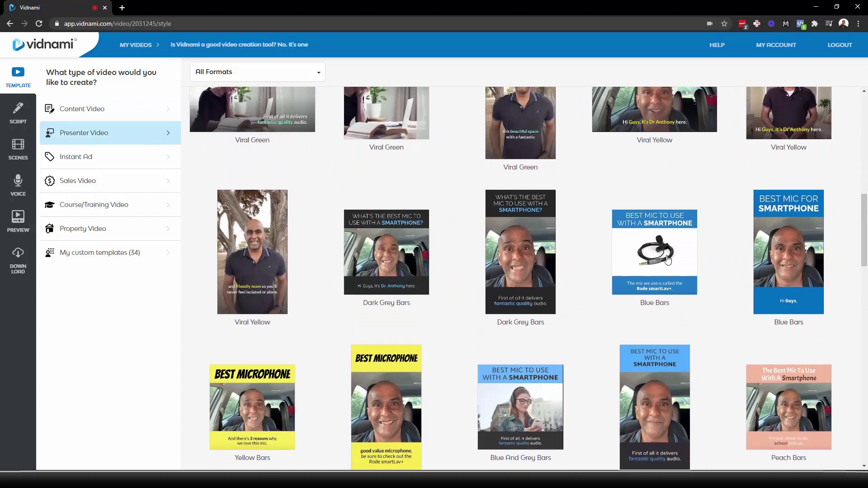
pyautogui.click(662, 259)
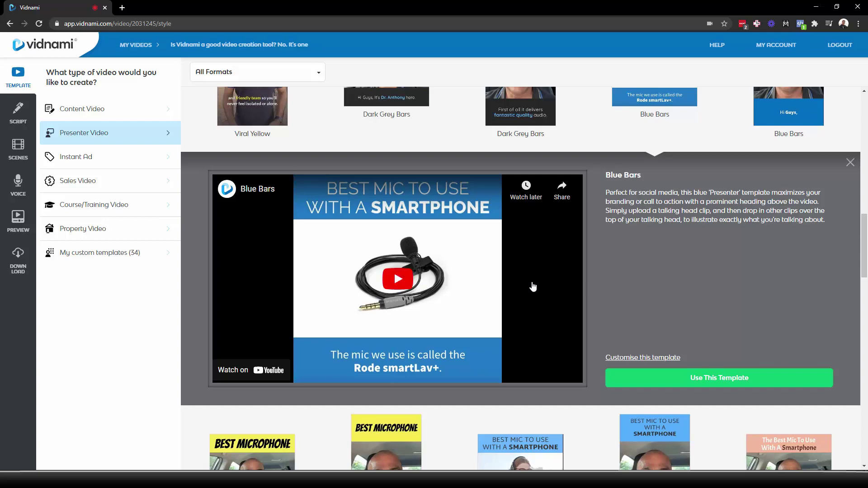
pyautogui.scroll(10, 645, 262)
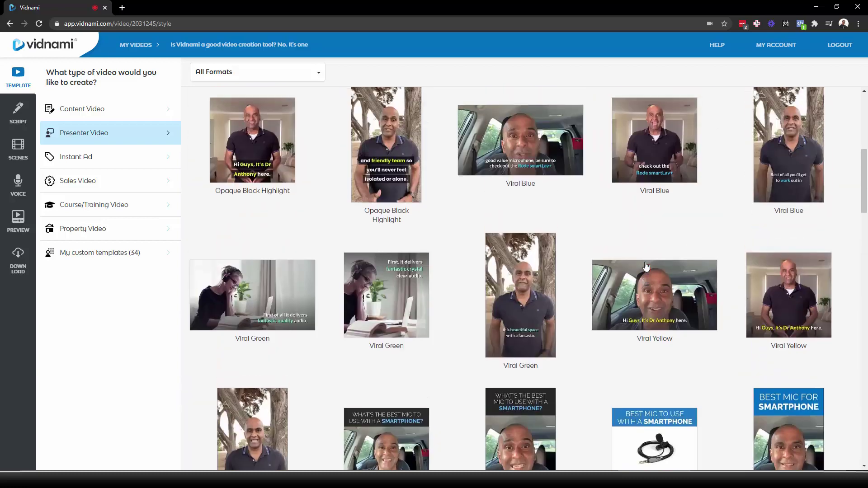
pyautogui.scroll(4, 646, 267)
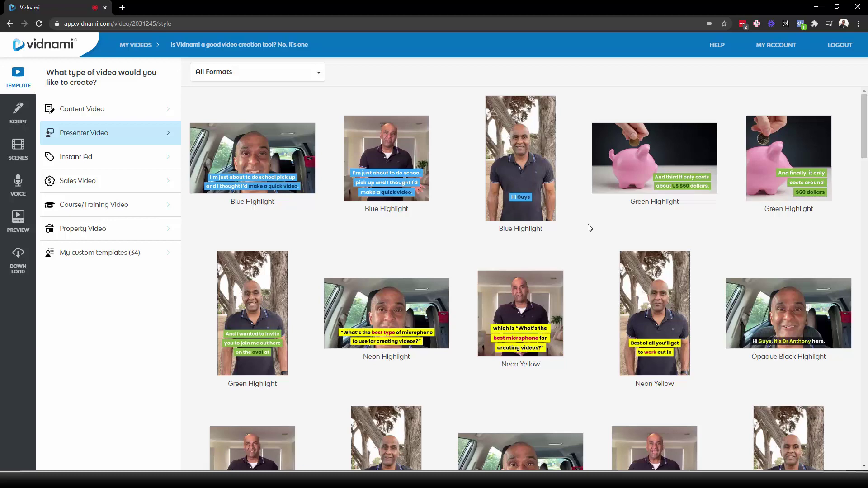
# Switch between the Content Video and Sales Video categories, ending on Content Video.
pyautogui.click(140, 110)
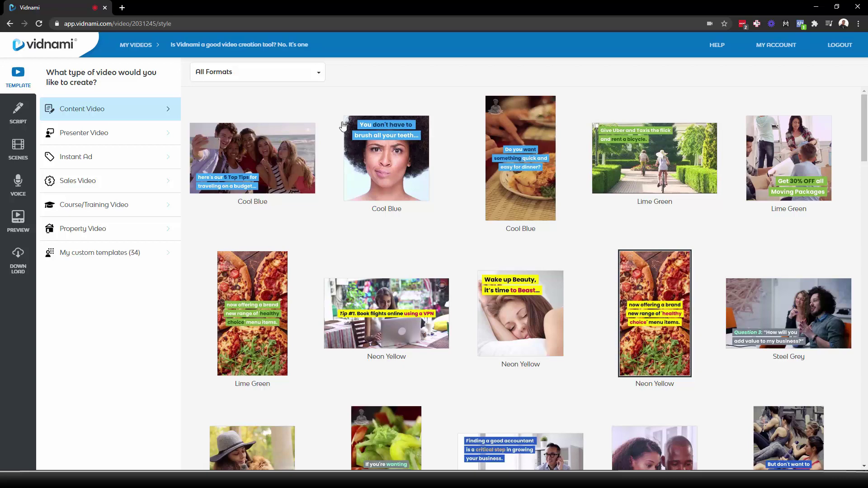
pyautogui.click(144, 183)
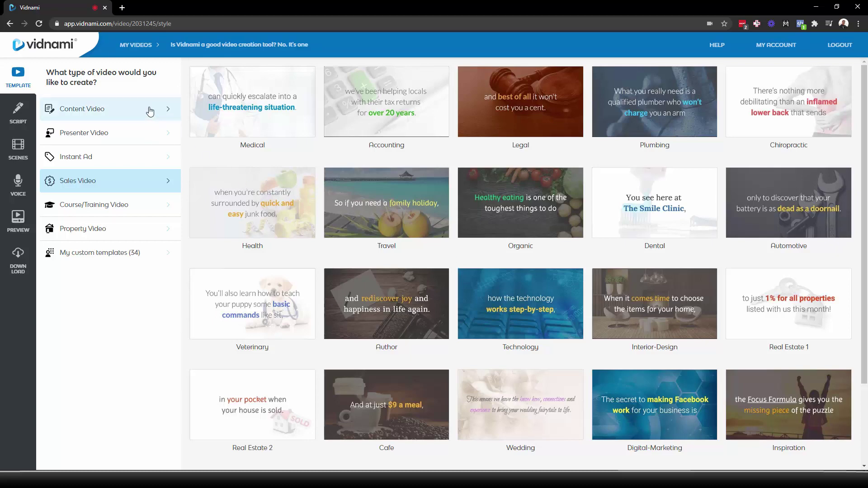
pyautogui.click(136, 119)
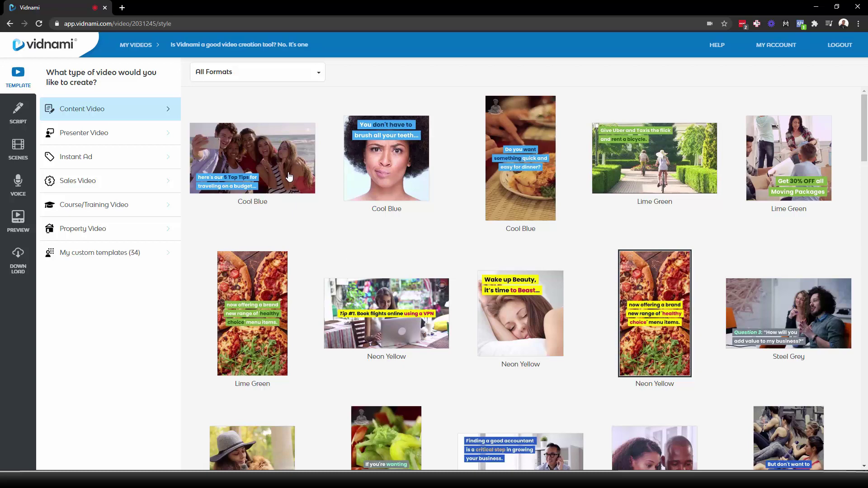
# In the scene editor, merge scene 19 with the following scenes starting at the "Well..." caption.
pyautogui.click(18, 111)
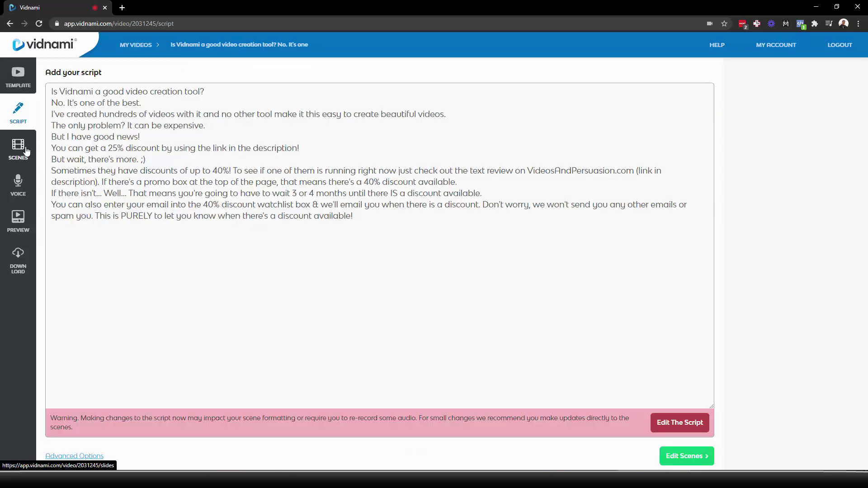
pyautogui.click(19, 149)
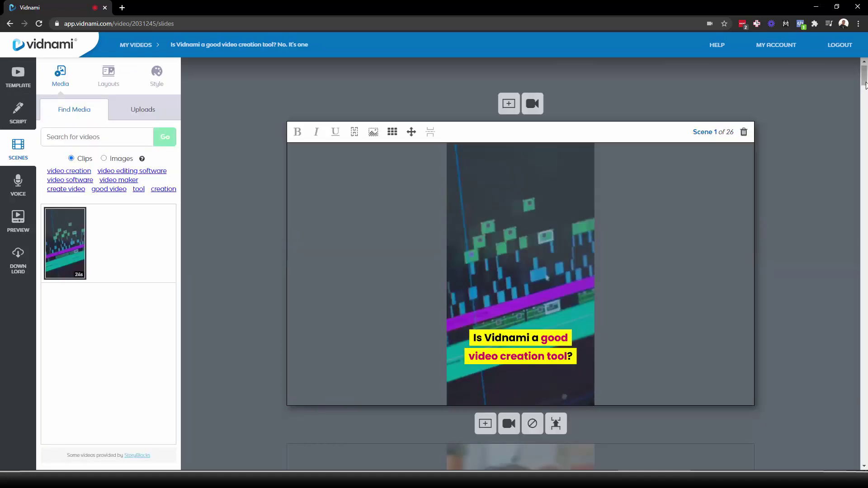
pyautogui.moveTo(864, 75); pyautogui.dragTo(865, 348)
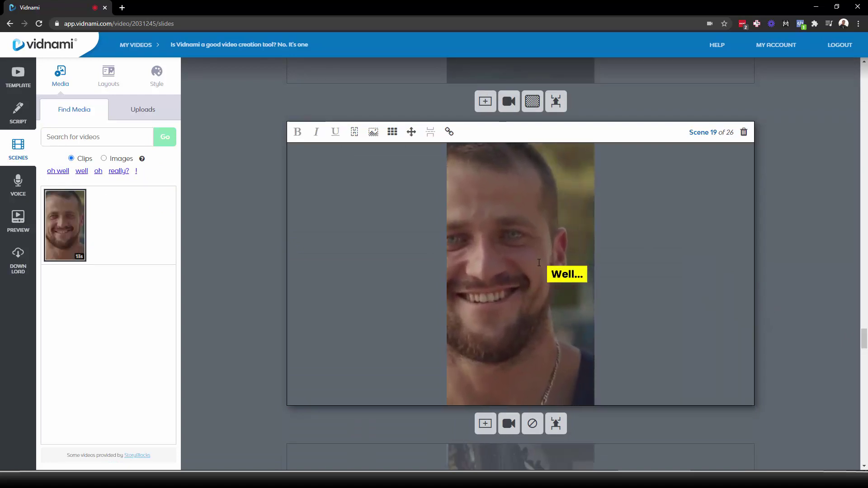
pyautogui.click(556, 423)
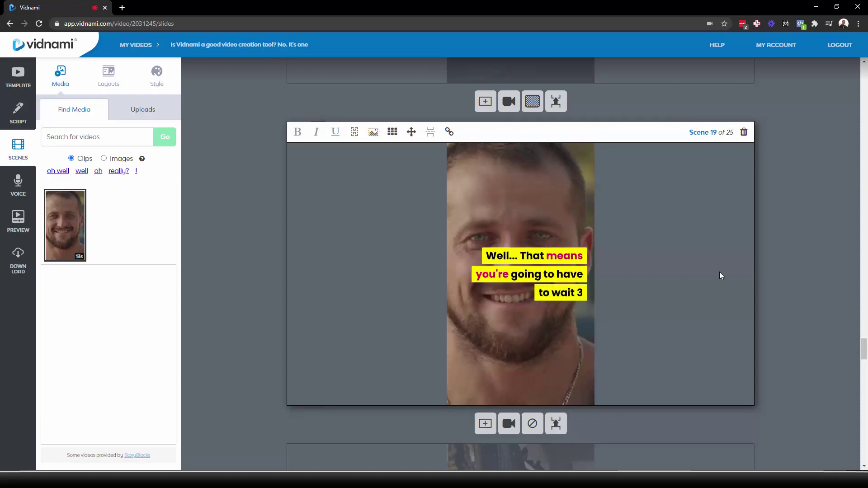
pyautogui.click(392, 132)
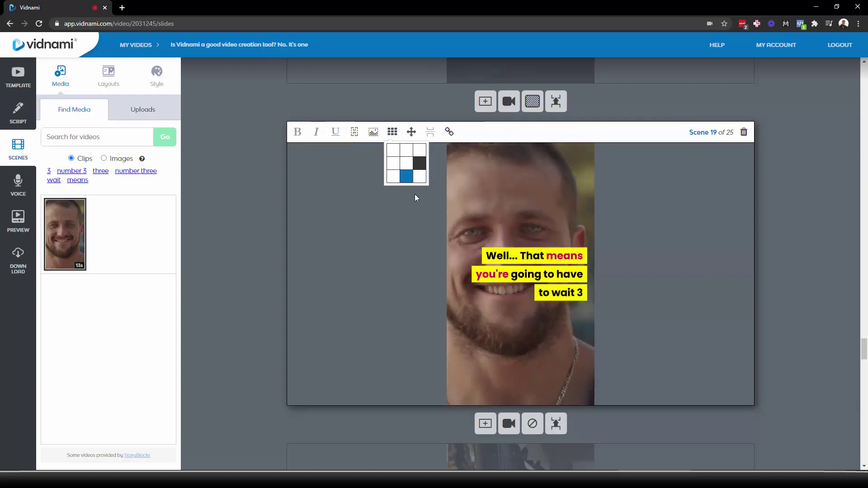
pyautogui.scroll(-8, 565, 316)
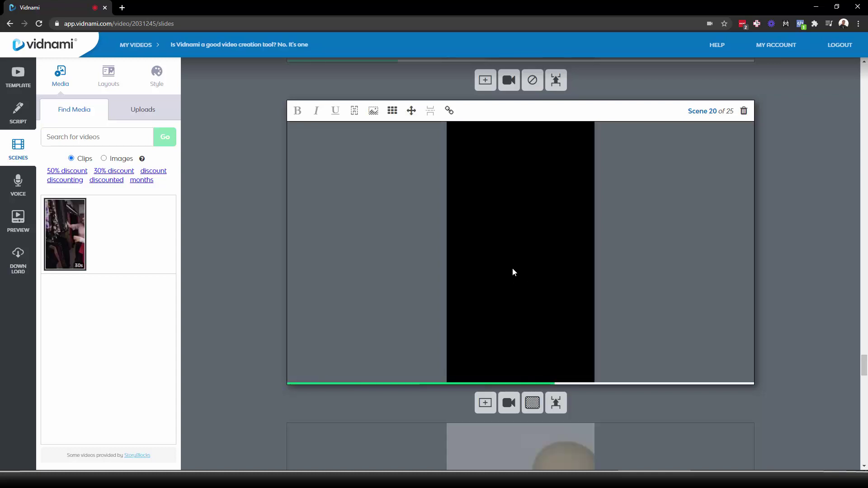
pyautogui.scroll(7, 515, 285)
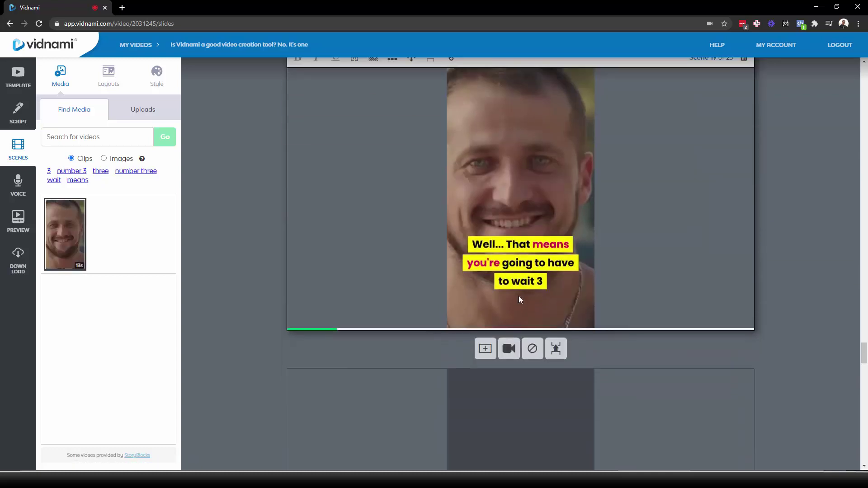
pyautogui.click(556, 424)
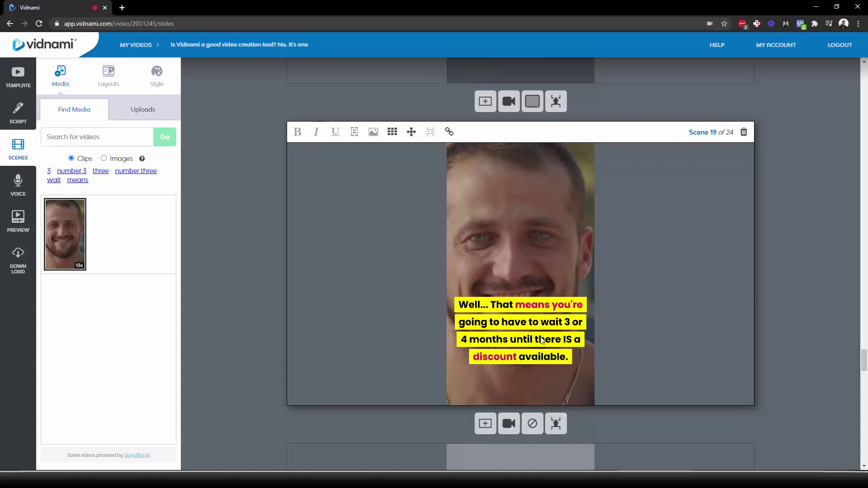
# Split the merged caption after "4 months" into scene 20 of 25, then return to templates.
pyautogui.click(508, 340)
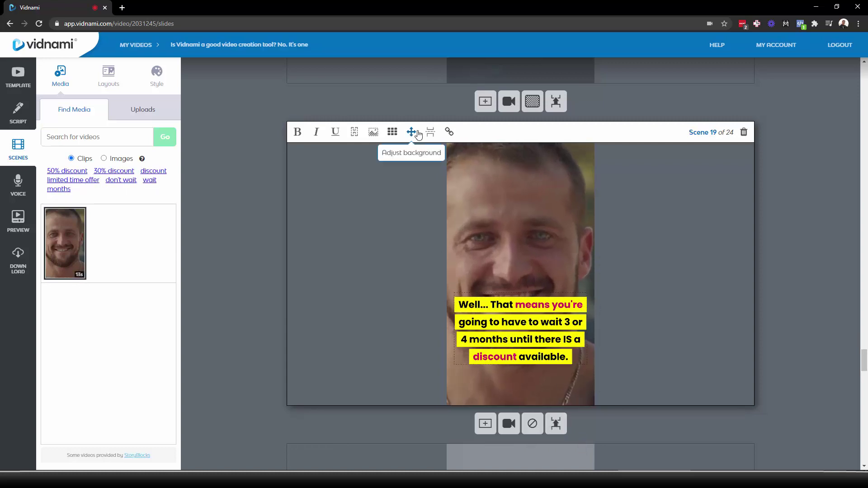
pyautogui.click(429, 132)
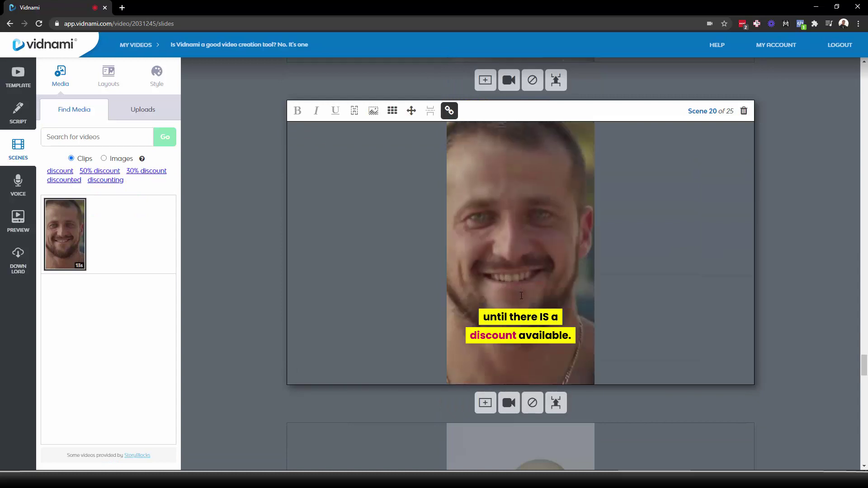
pyautogui.scroll(-3, 810, 274)
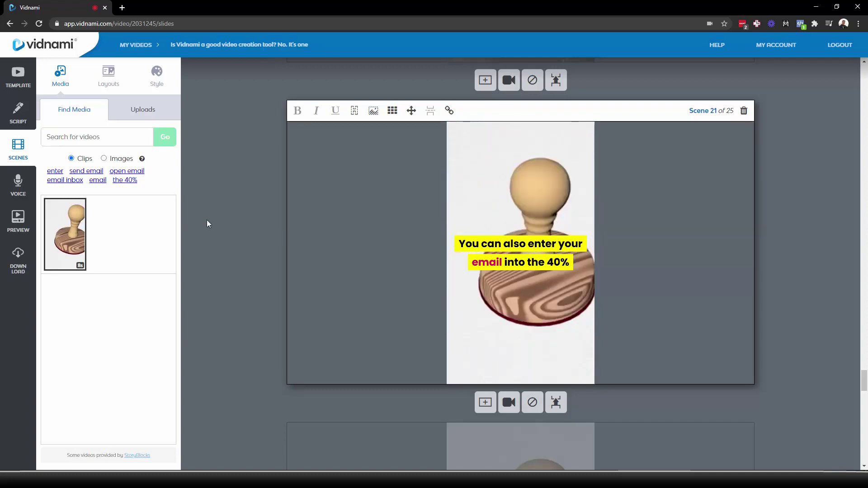
pyautogui.click(18, 76)
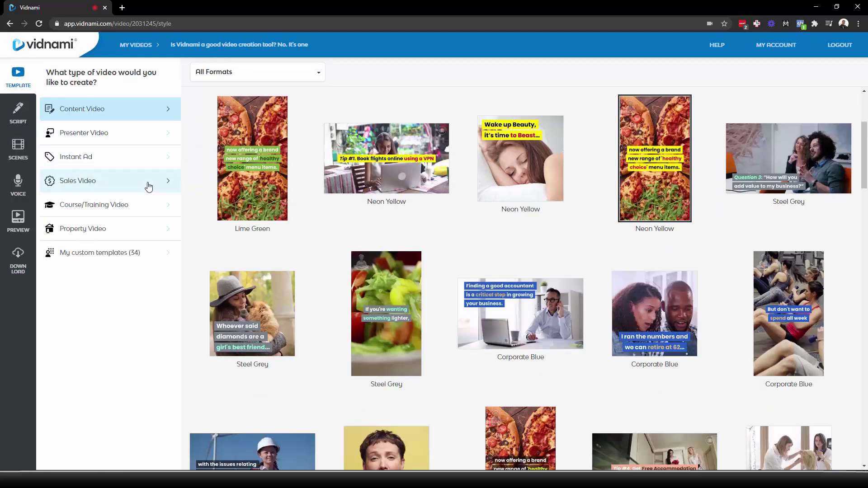
# Reload the Content Video template list from its first row.
pyautogui.click(146, 112)
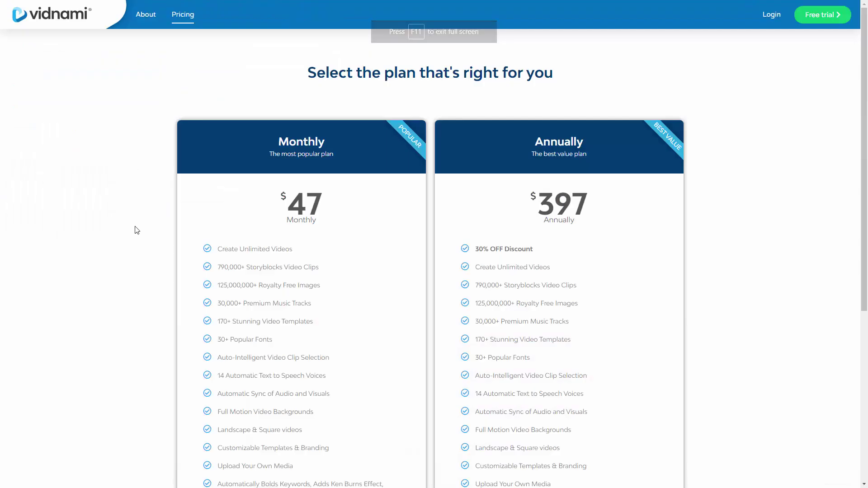
# Highlight the $47 monthly price, the $397 annual price and the 30% OFF discount line.
pyautogui.scroll(-2, 139, 222)
pyautogui.scroll(2, 322, 209)
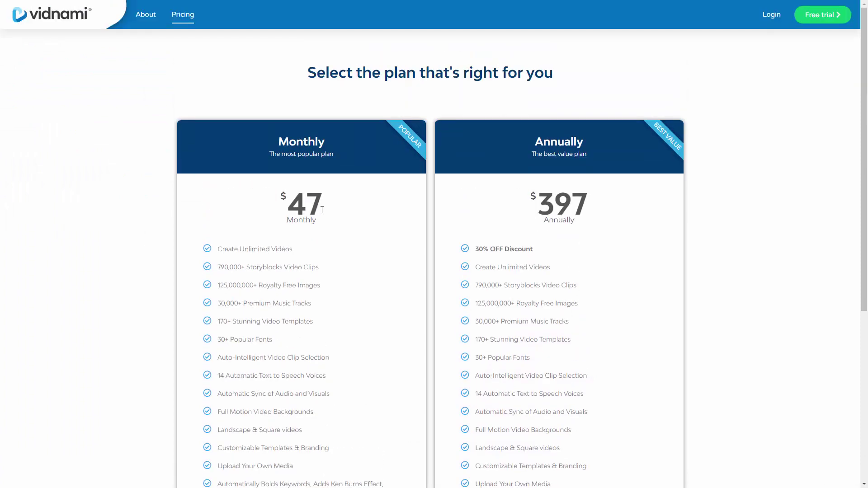
pyautogui.moveTo(290, 206); pyautogui.dragTo(324, 208)
pyautogui.click(323, 207)
pyautogui.moveTo(521, 209); pyautogui.dragTo(596, 206)
pyautogui.click(565, 224)
pyautogui.moveTo(532, 207); pyautogui.dragTo(573, 203)
pyautogui.moveTo(531, 249); pyautogui.dragTo(479, 248)
pyautogui.click(347, 232)
pyautogui.doubleClick(312, 210)
pyautogui.click(322, 206)
pyautogui.scroll(-2, 324, 208)
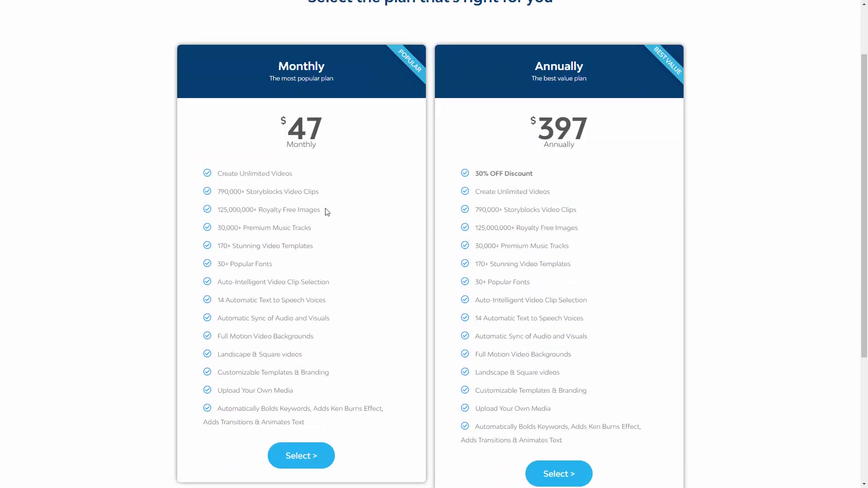
pyautogui.scroll(2, 326, 213)
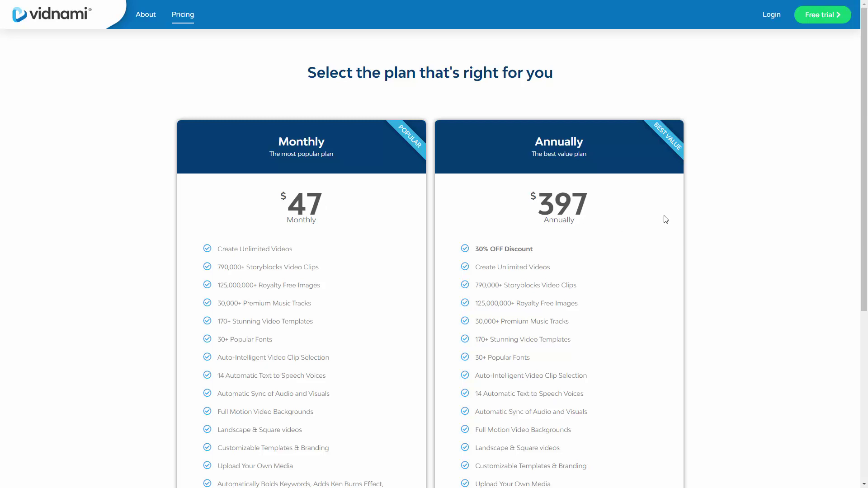
# Re-highlight the $397 annual and $47 monthly prices to compare the two plans.
pyautogui.moveTo(589, 208)
pyautogui.mouseDown()
pyautogui.moveTo(537, 207)
pyautogui.moveTo(594, 213)
pyautogui.mouseUp()
pyautogui.click(536, 206)
pyautogui.click(588, 203)
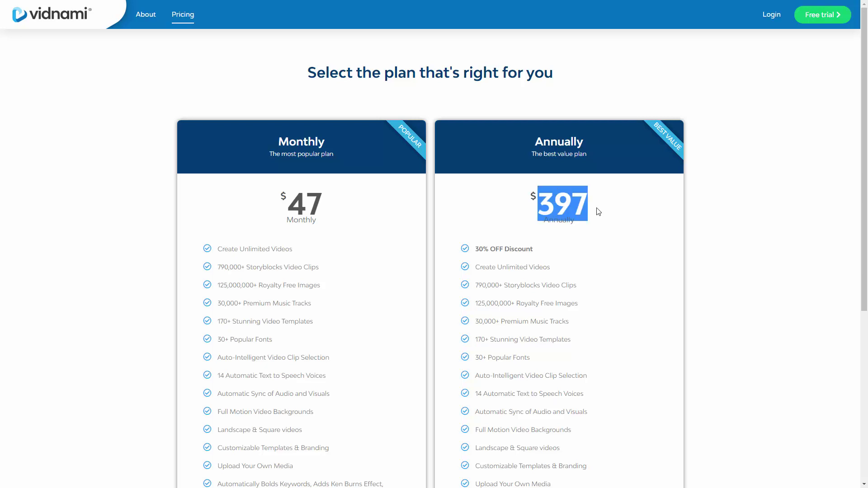
pyautogui.click(547, 211)
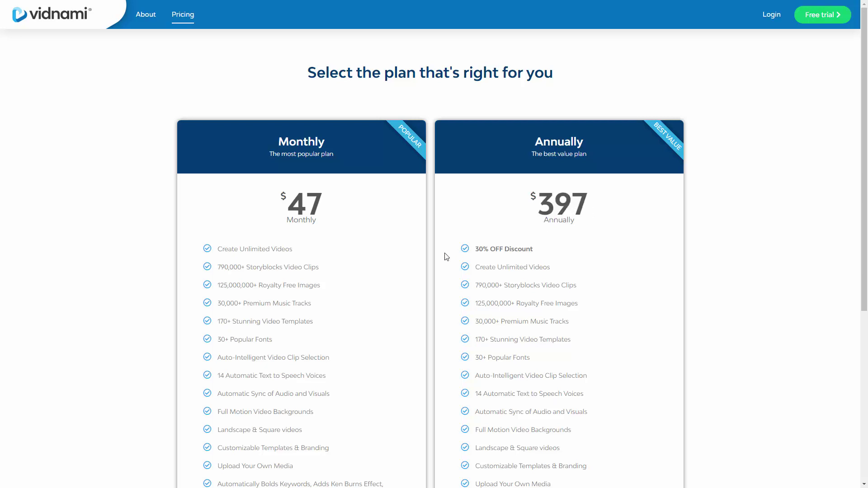
pyautogui.moveTo(323, 199); pyautogui.dragTo(288, 206)
pyautogui.click(291, 207)
pyautogui.moveTo(343, 207); pyautogui.dragTo(308, 206)
pyautogui.click(308, 205)
pyautogui.scroll(-2, 294, 215)
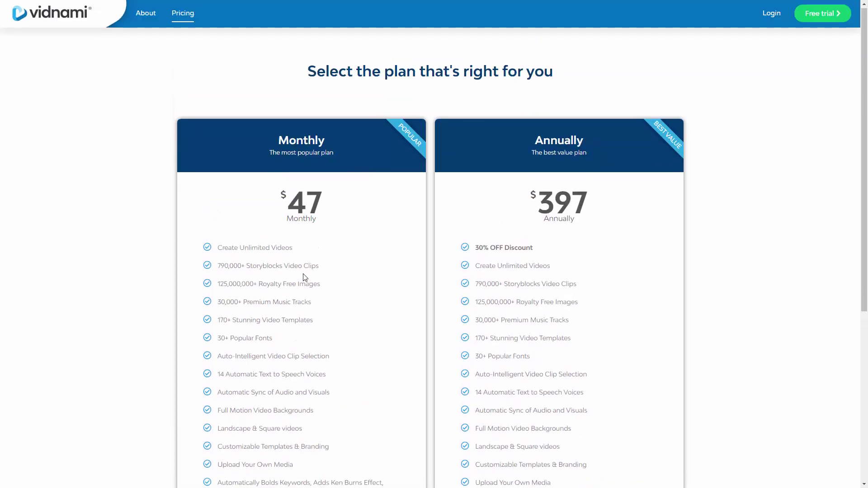
pyautogui.scroll(2, 304, 275)
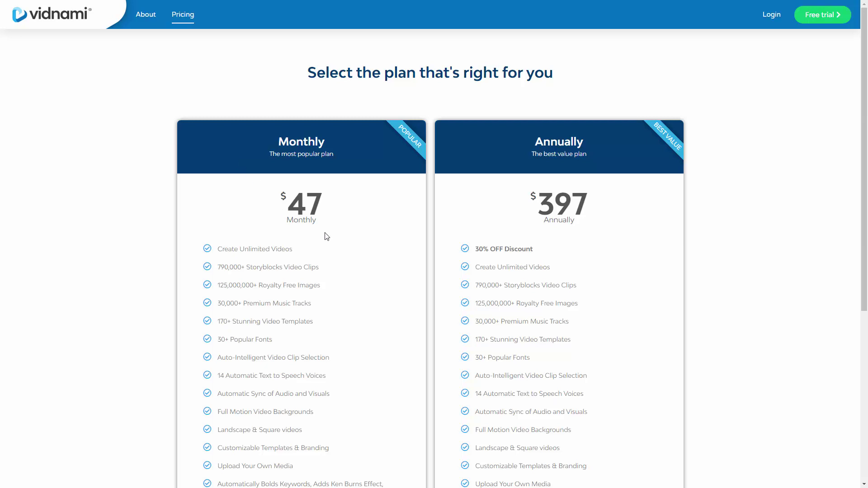
pyautogui.doubleClick(305, 204)
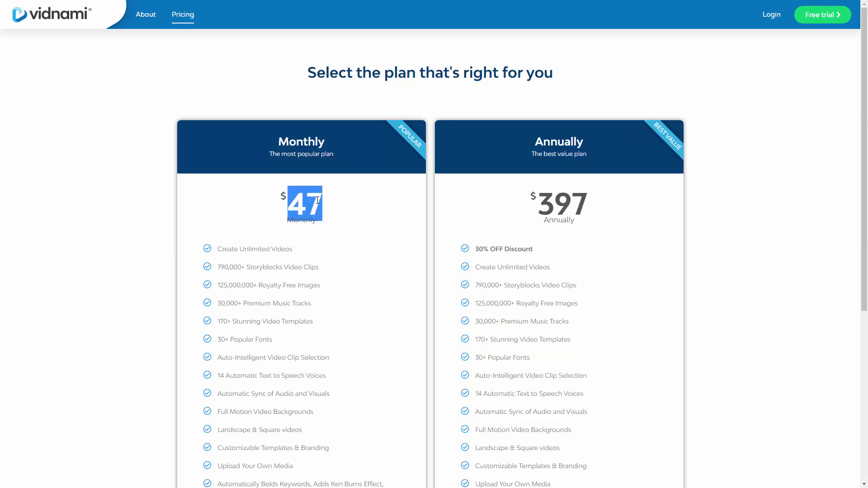
pyautogui.click(328, 199)
pyautogui.scroll(-3, 299, 243)
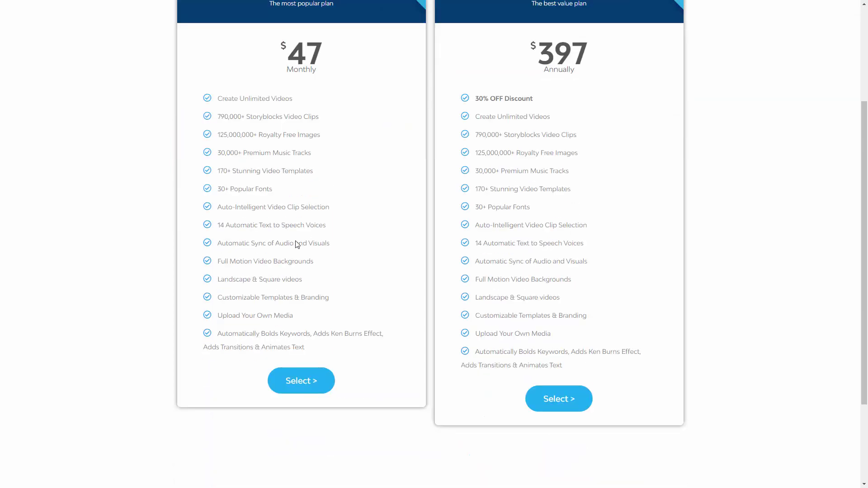
pyautogui.scroll(3, 317, 253)
pyautogui.scroll(-4, 334, 292)
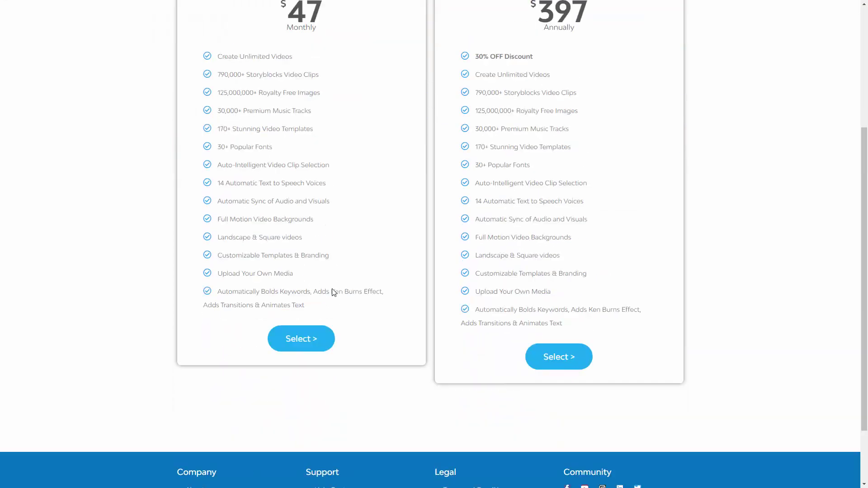
pyautogui.scroll(4, 357, 258)
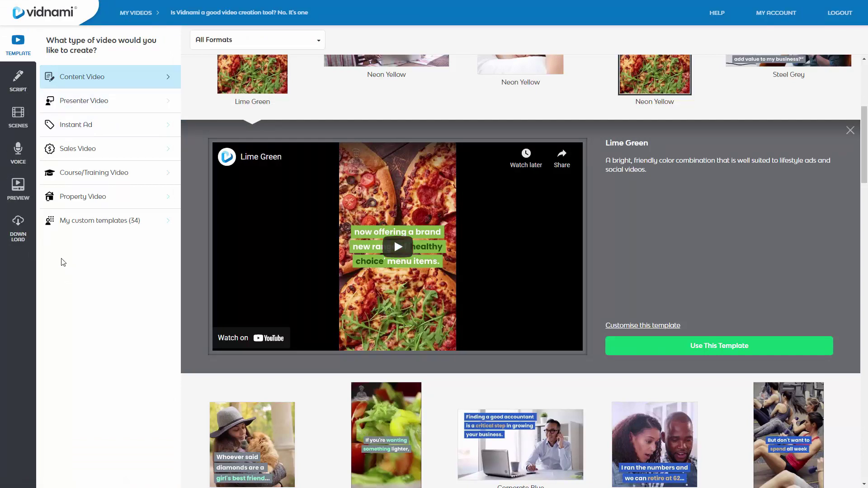
# Open the video's script and highlight the 25% discount sentence.
pyautogui.click(28, 89)
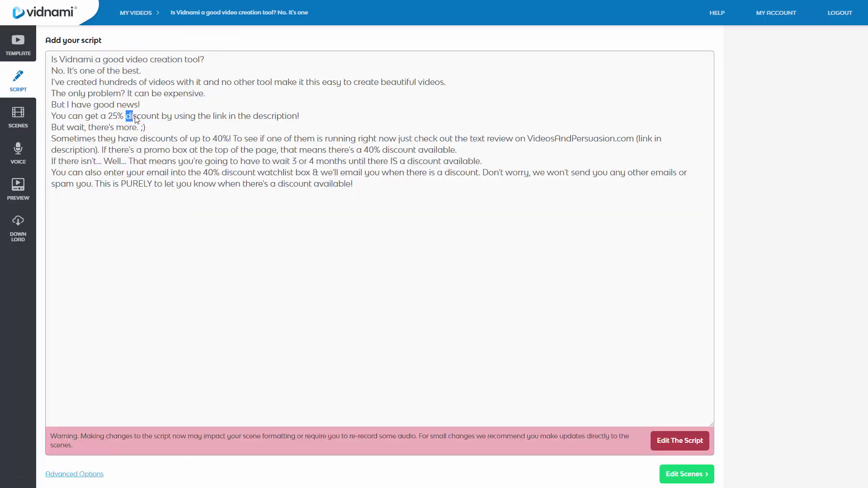
pyautogui.moveTo(62, 119); pyautogui.dragTo(125, 117)
pyautogui.click(123, 117)
# Review the 25 scenes in the scene editor, then return to the template gallery.
pyautogui.click(21, 114)
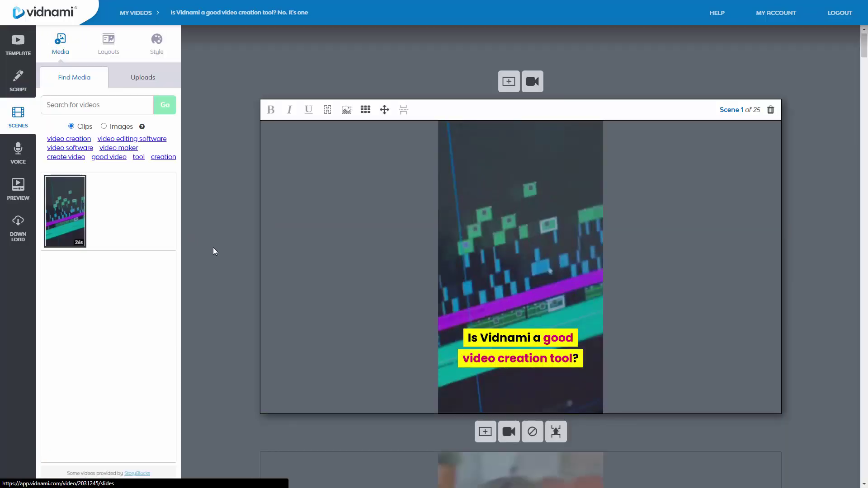
pyautogui.scroll(-2, 252, 220)
pyautogui.scroll(2, 250, 221)
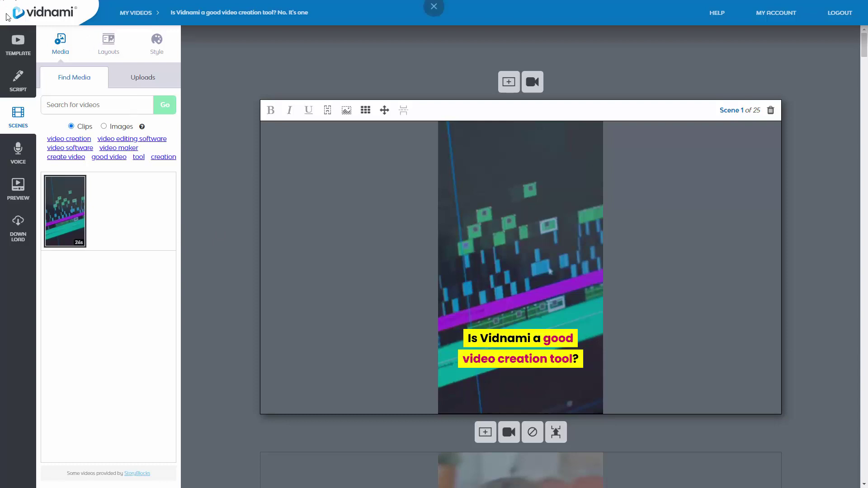
pyautogui.click(18, 45)
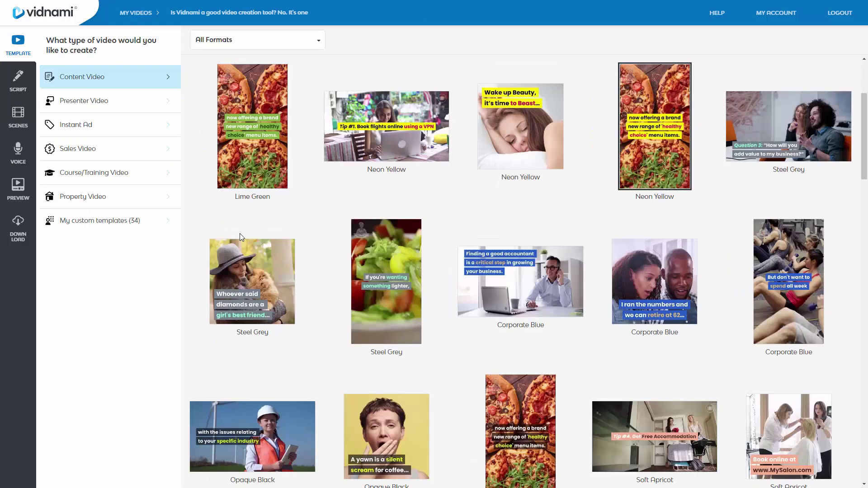